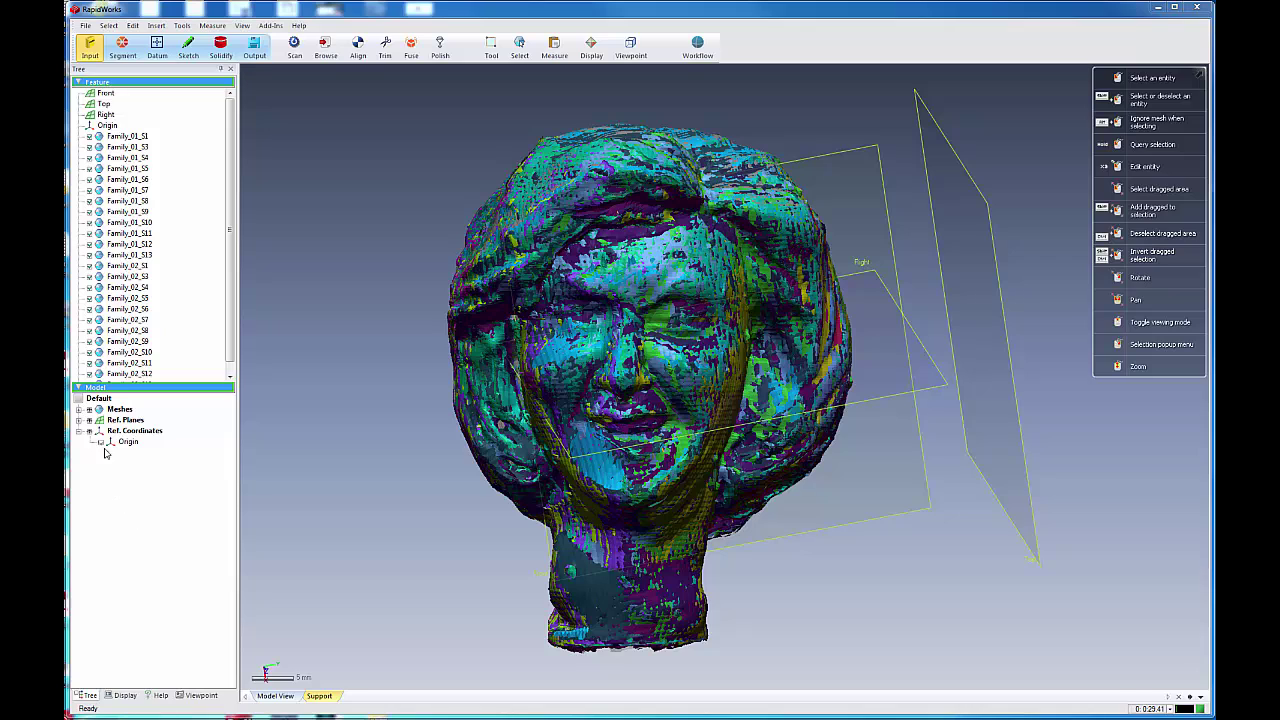
Step: Uncheck Ref. Planes in the Model tree so only the colour-coded head scan shows
click(89, 421)
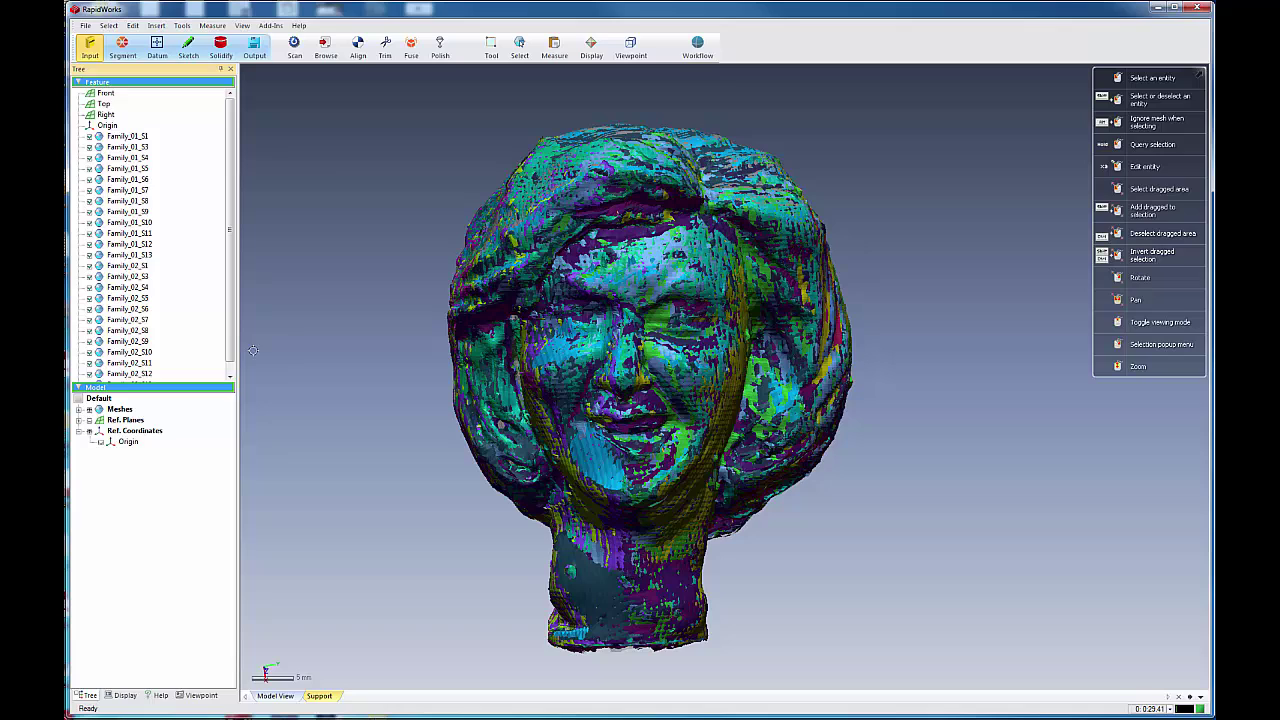
Step: Launch the Mesh Buildup Wizard with the Small/Medium Size Object Scanner type
click(183, 27)
mouse_move(225, 39)
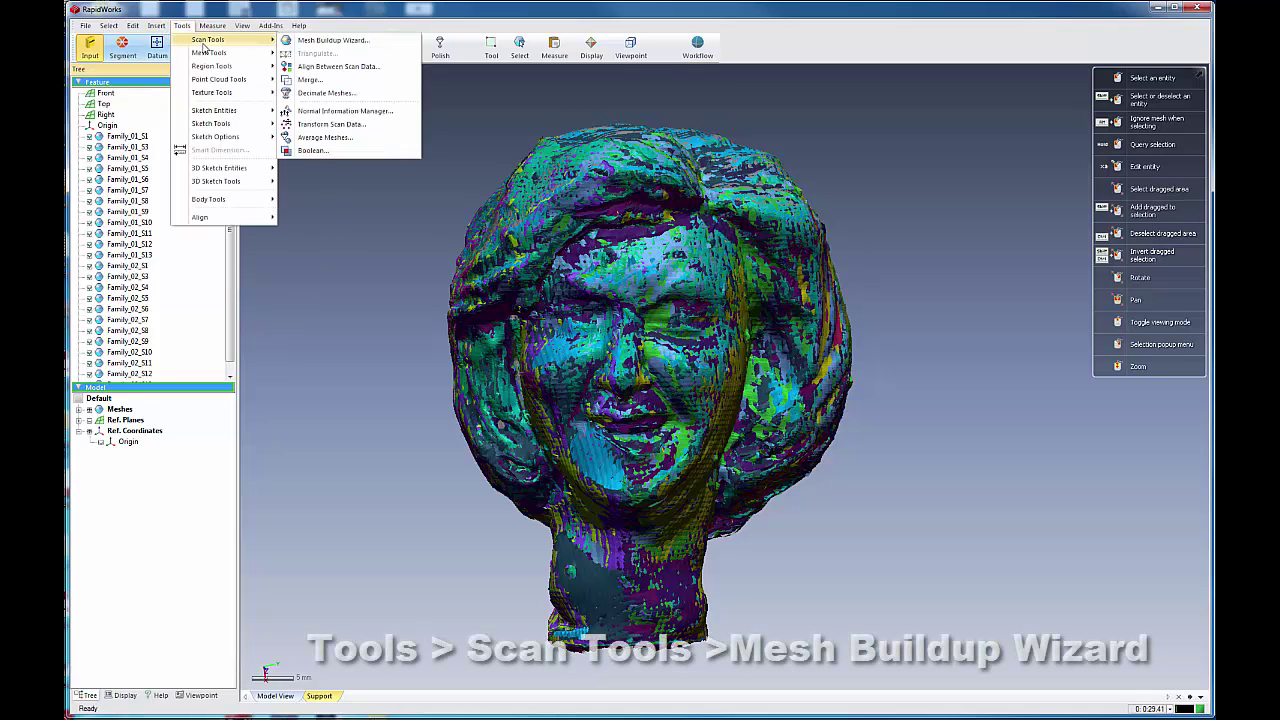
click(326, 41)
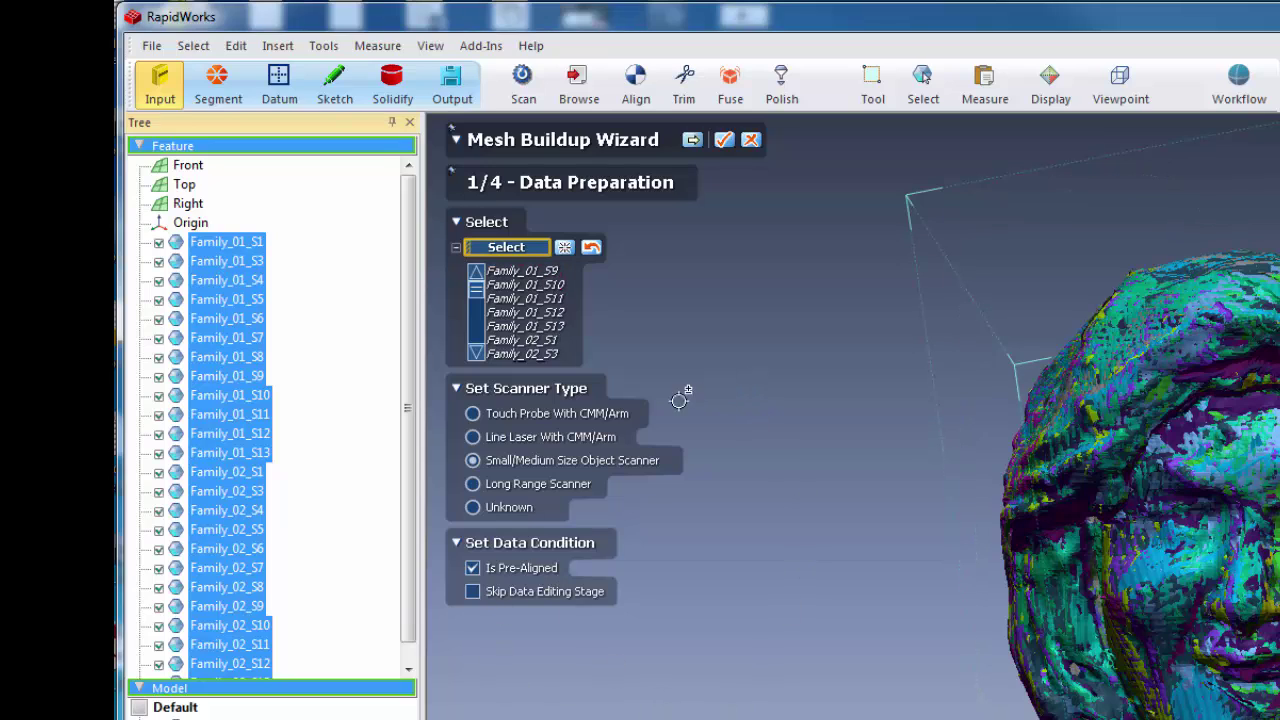
click(470, 462)
Step: In Data Editing, set the max cluster count to 50, then find and delete noisy clusters
click(697, 140)
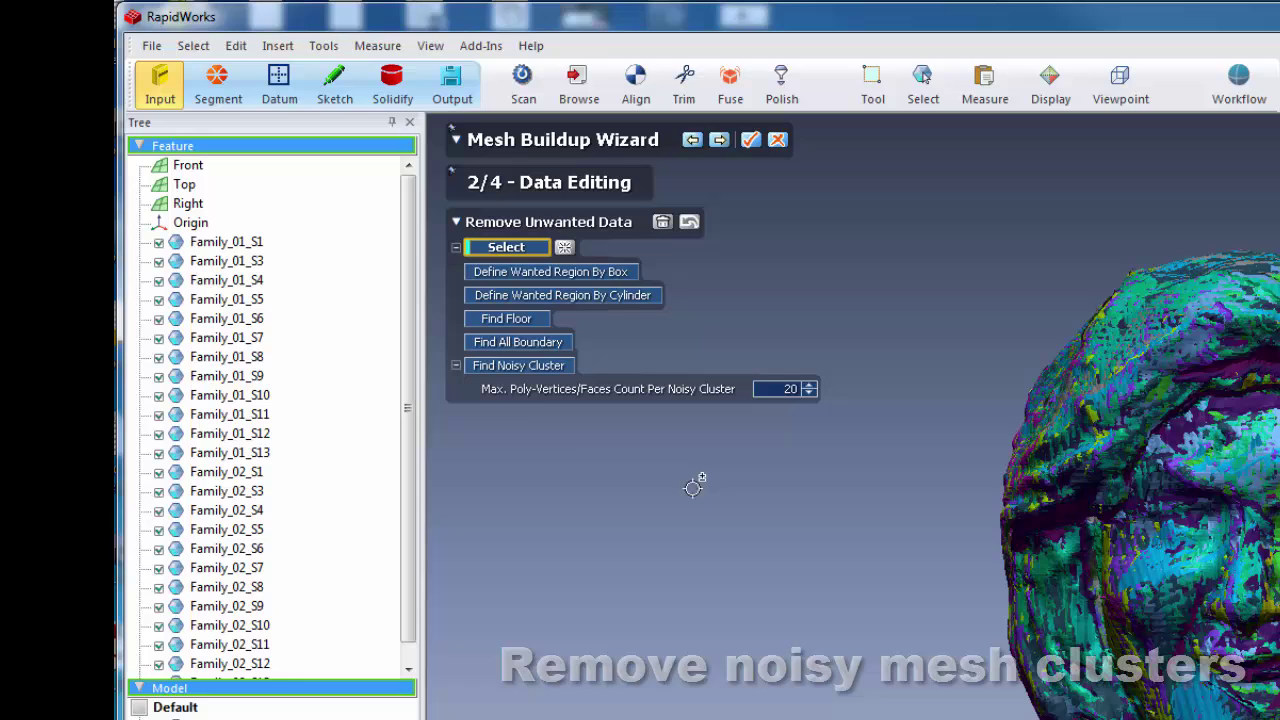
double_click(788, 389)
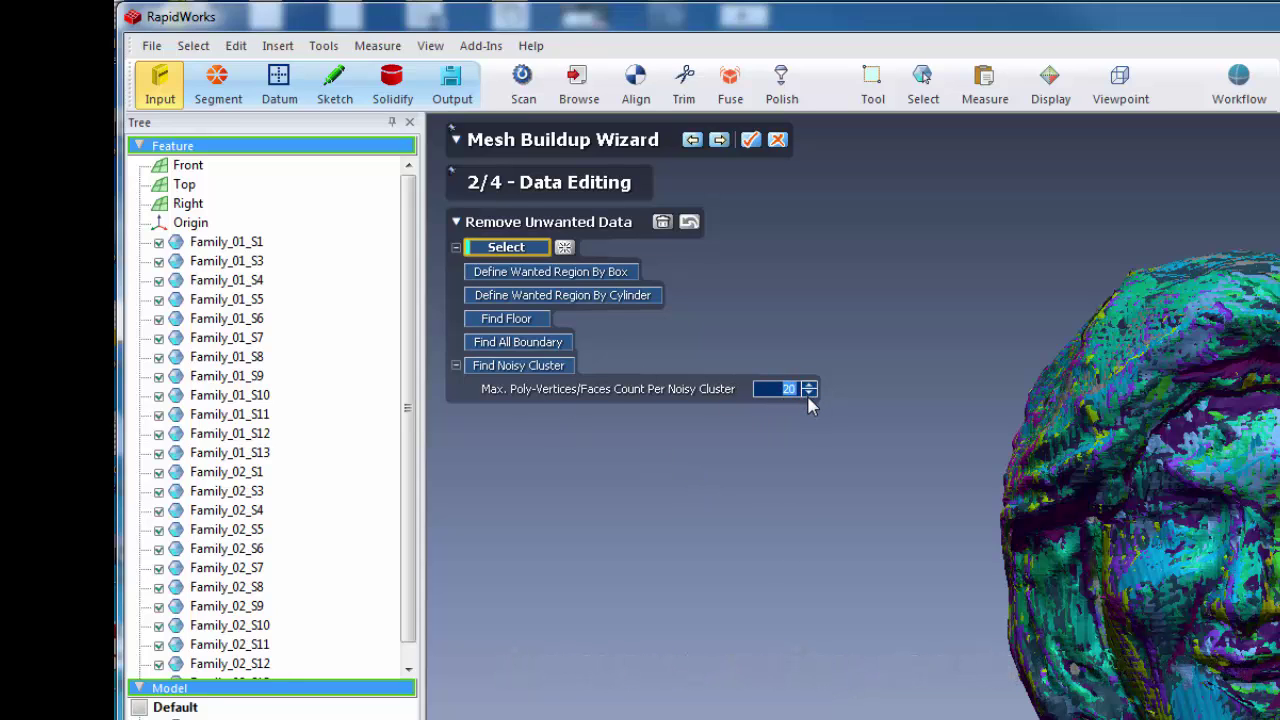
text(50)
click(698, 405)
double_click(798, 388)
click(805, 391)
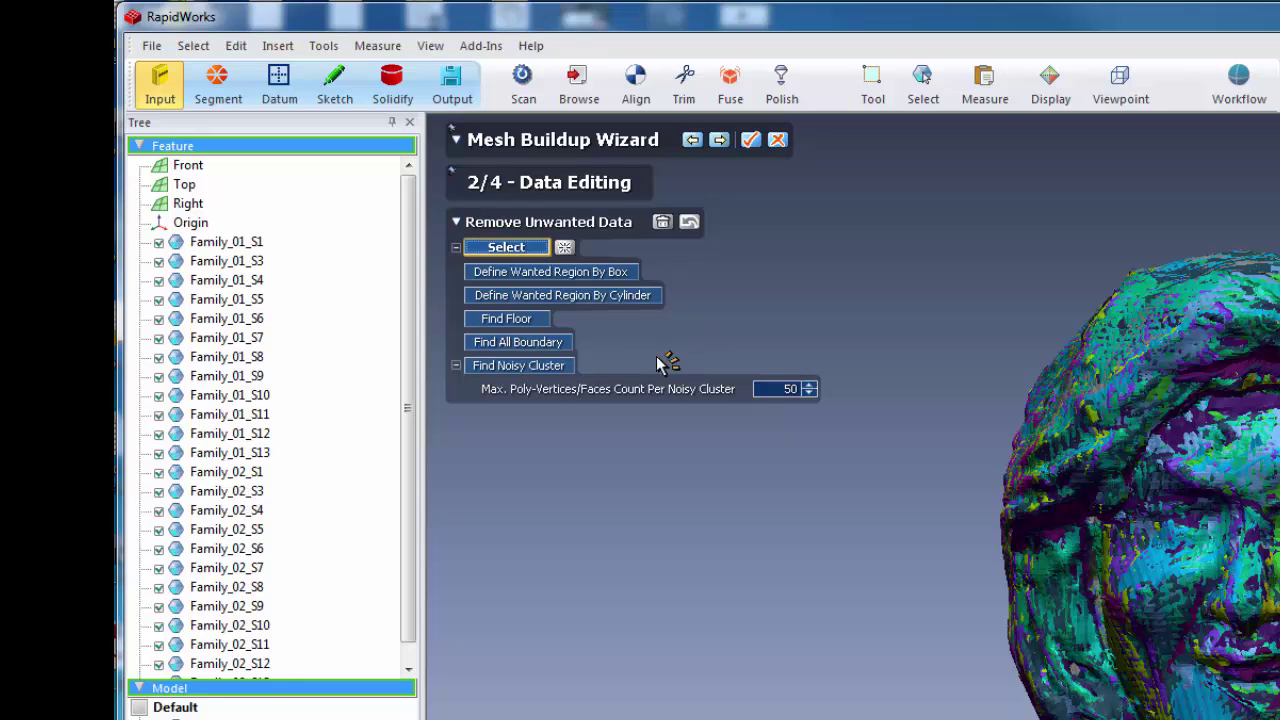
click(540, 369)
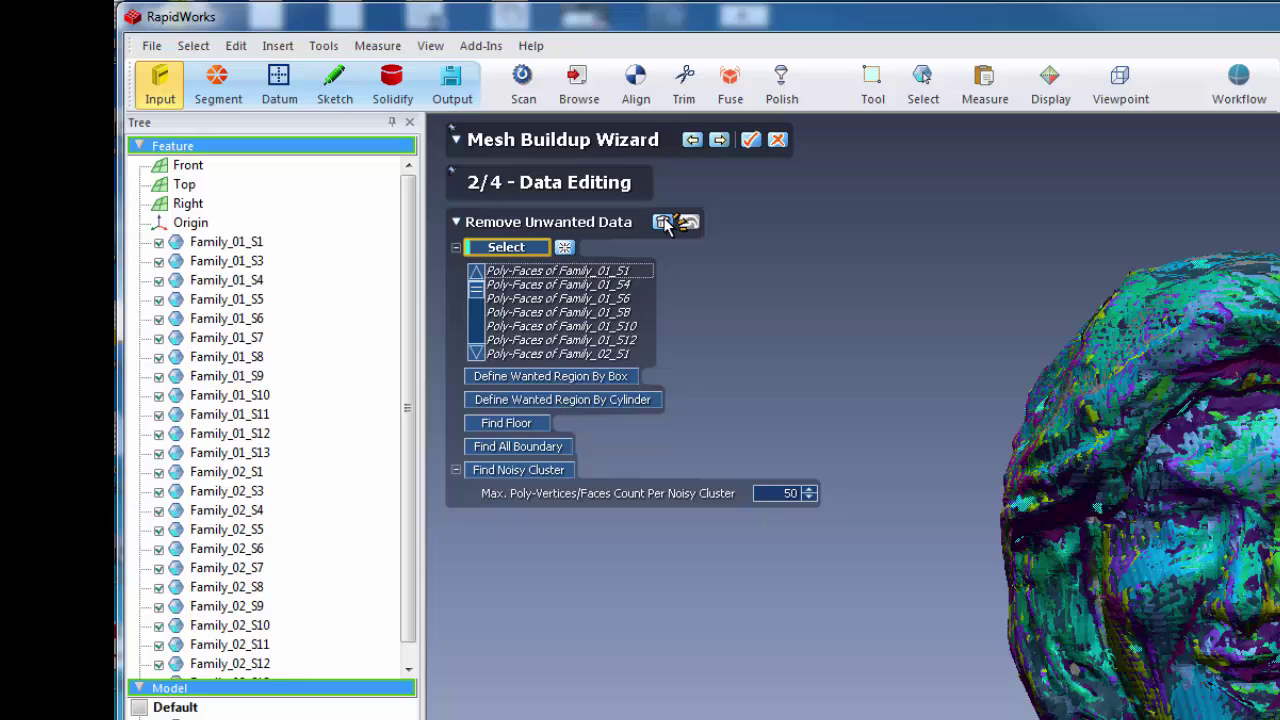
click(664, 223)
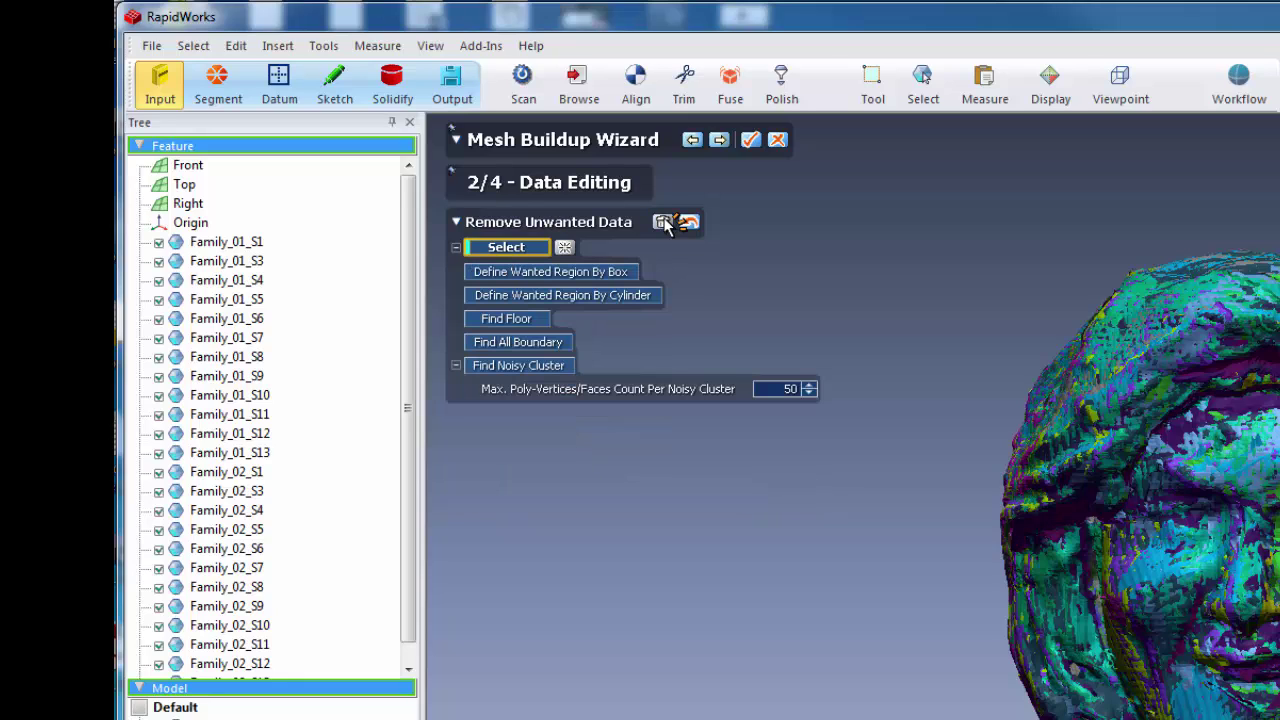
Step: In Best-Fit Aligning, select all 24 scans as moving and register them together
click(720, 140)
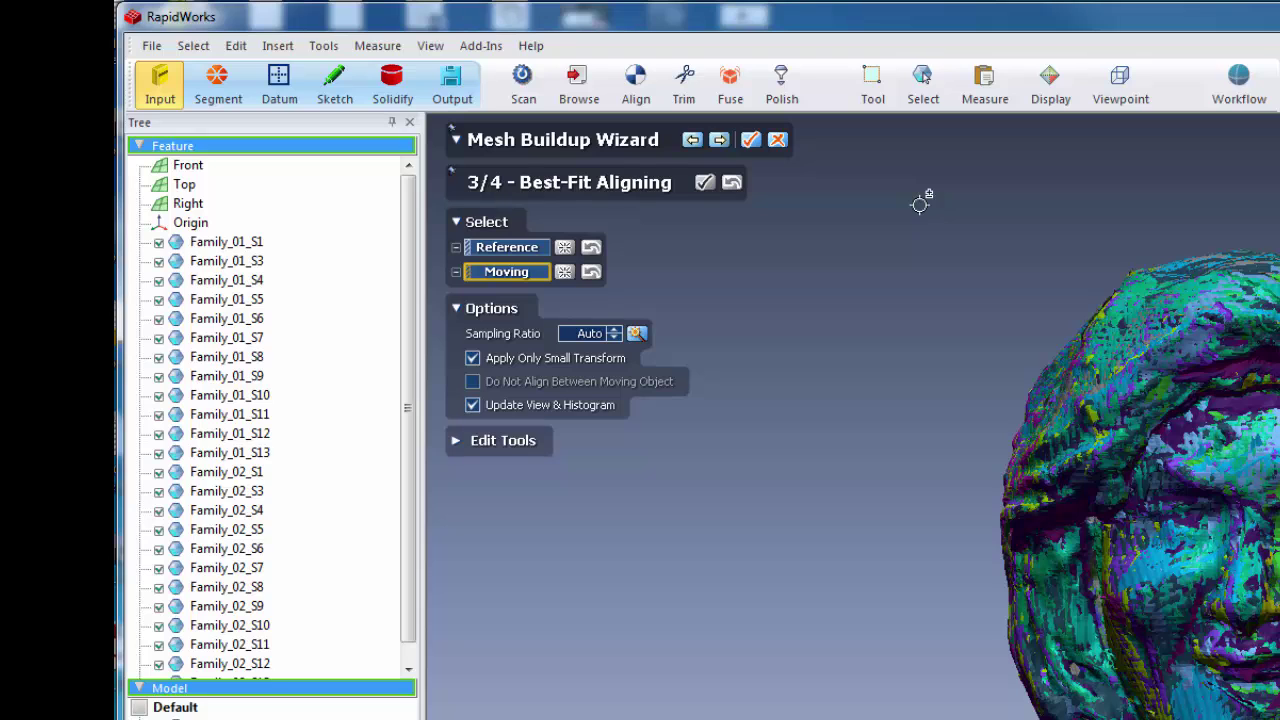
drag(919, 205, 1279, 719)
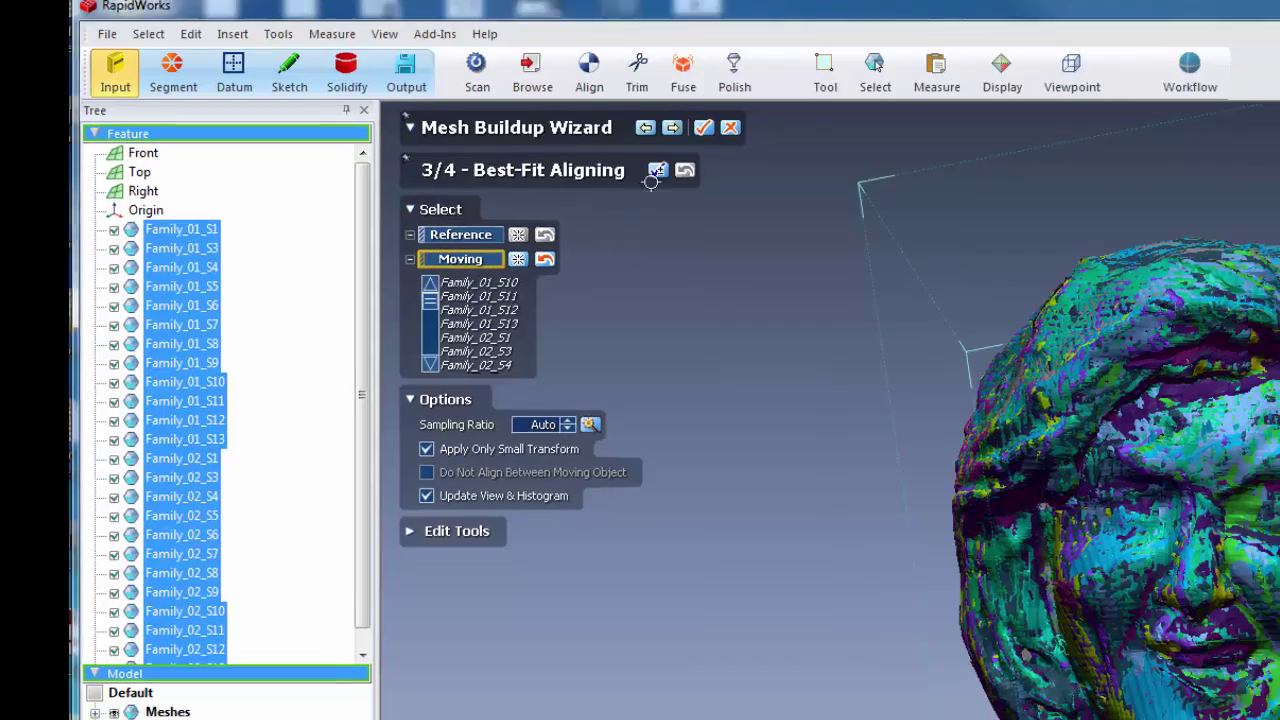
click(656, 172)
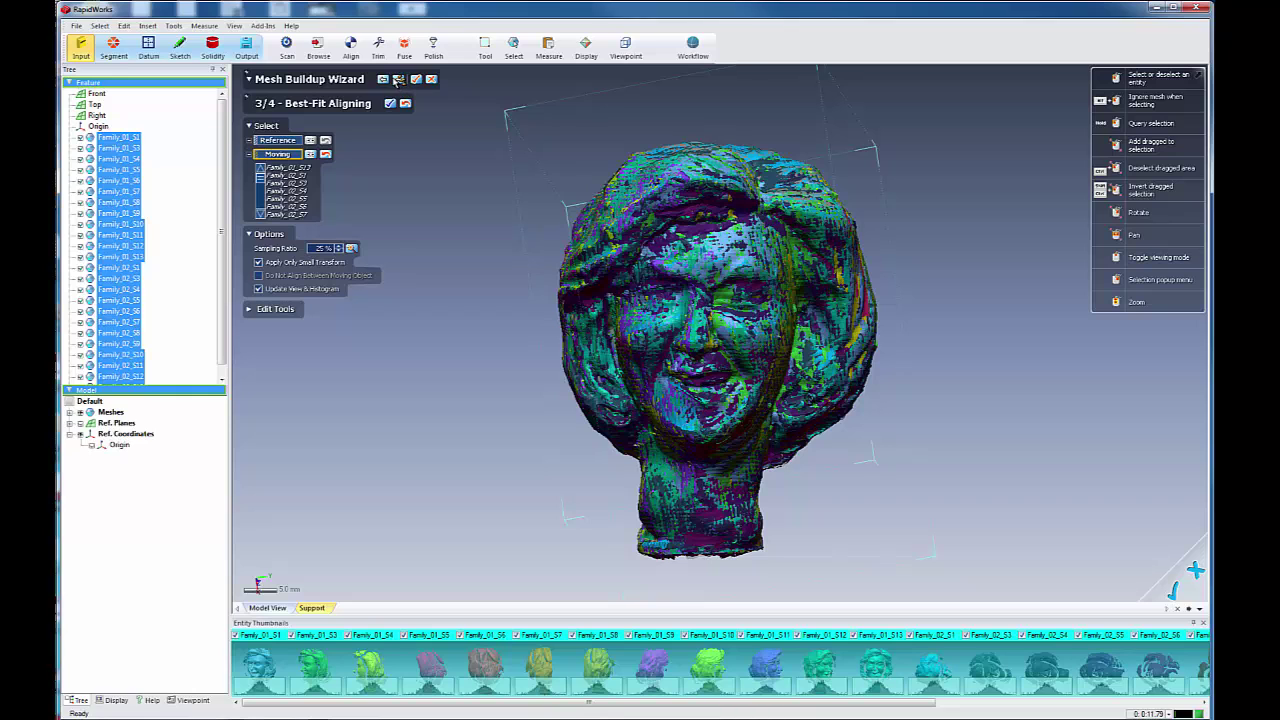
Step: In Data Merging, tighten the geometry capture accuracy and merge the scans into one mesh
click(398, 79)
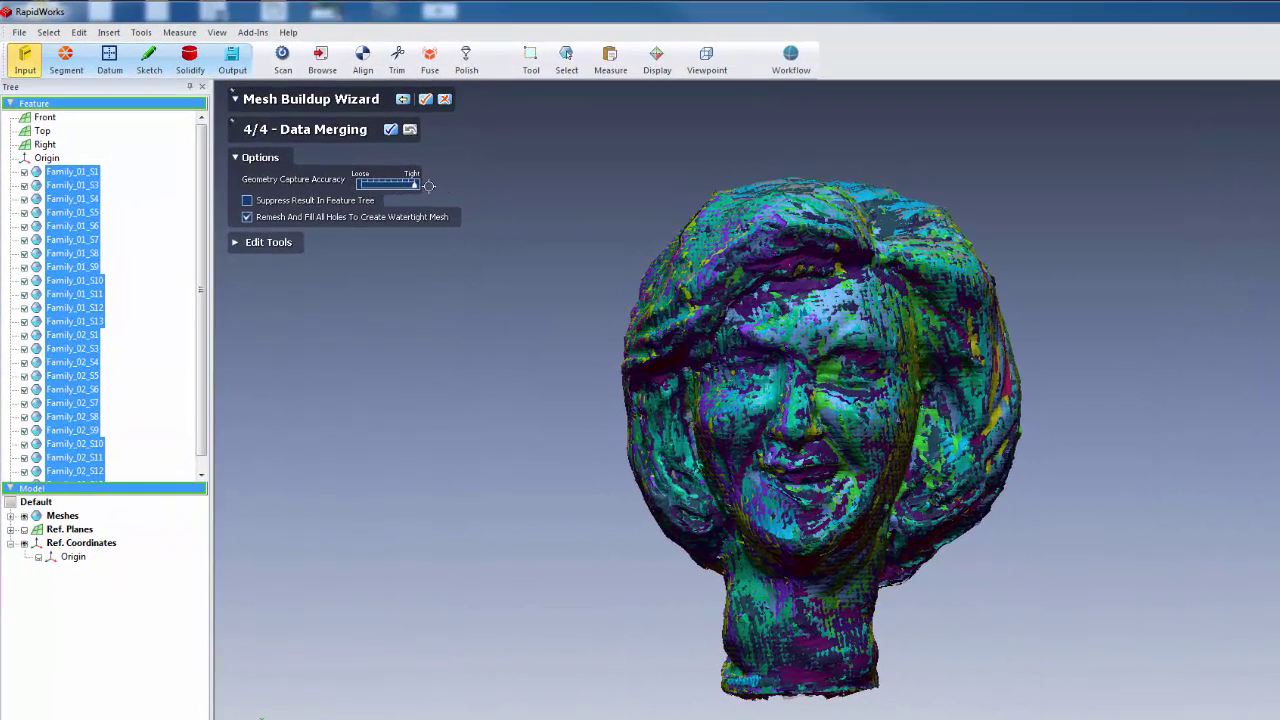
drag(416, 185, 345, 188)
click(391, 130)
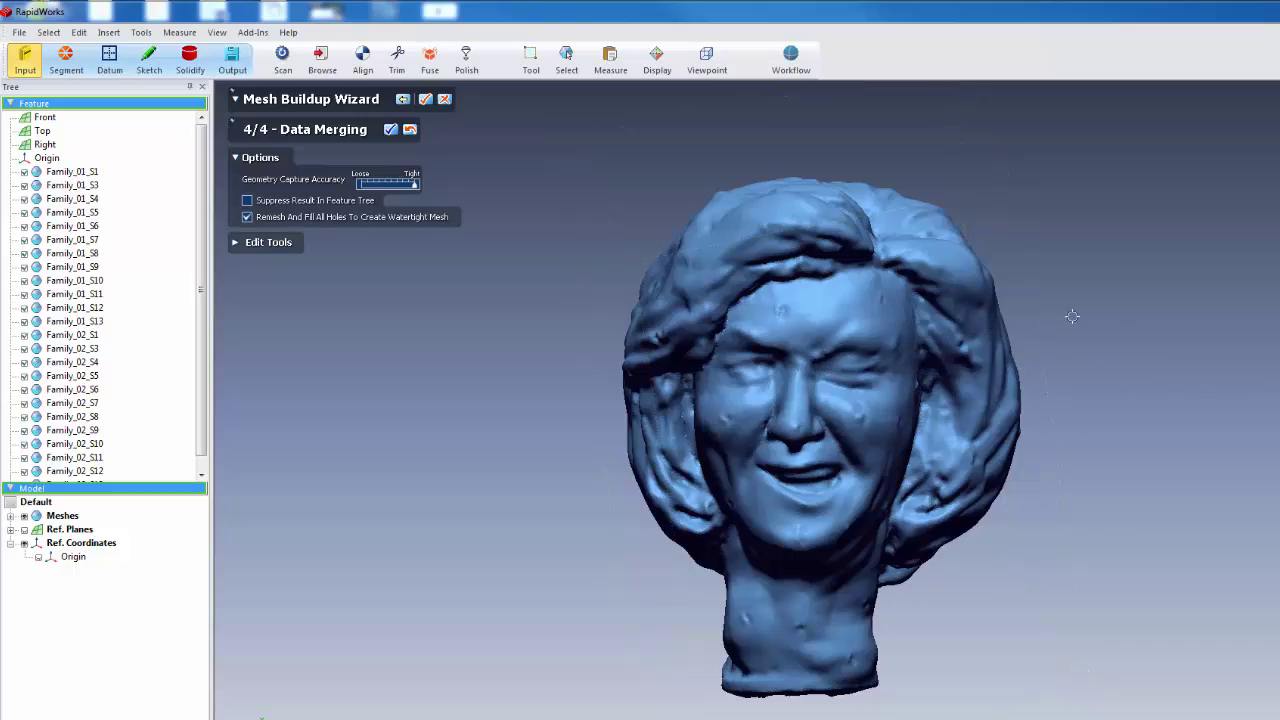
Step: Inspect the merged head mesh, then apply all and finish the wizard
mouse_move(1068, 316)
right_down()
mouse_move(1057, 320)
mouse_move(1069, 337)
mouse_move(1066, 460)
mouse_move(1040, 523)
mouse_move(1026, 486)
mouse_move(1017, 494)
mouse_move(1044, 343)
mouse_move(1009, 352)
right_up()
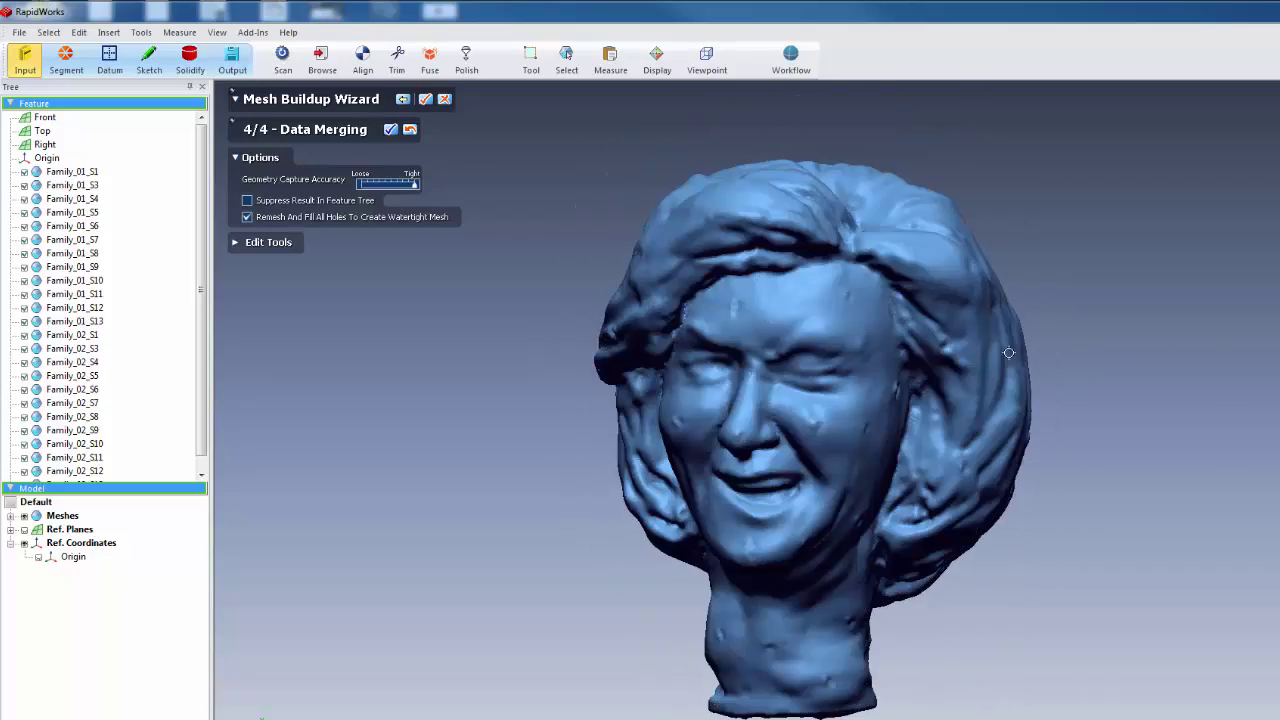
click(427, 102)
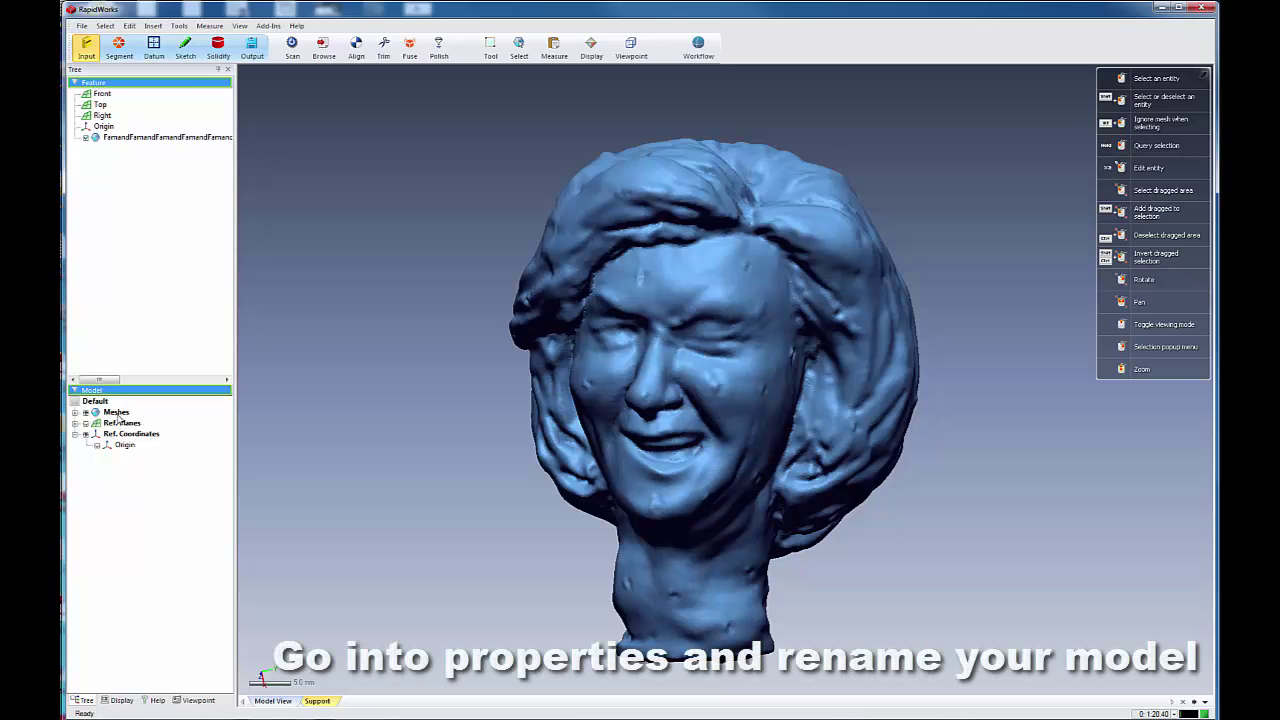
Step: Rename the merged mesh to 'model' in its properties, then close the Properties panel
click(76, 413)
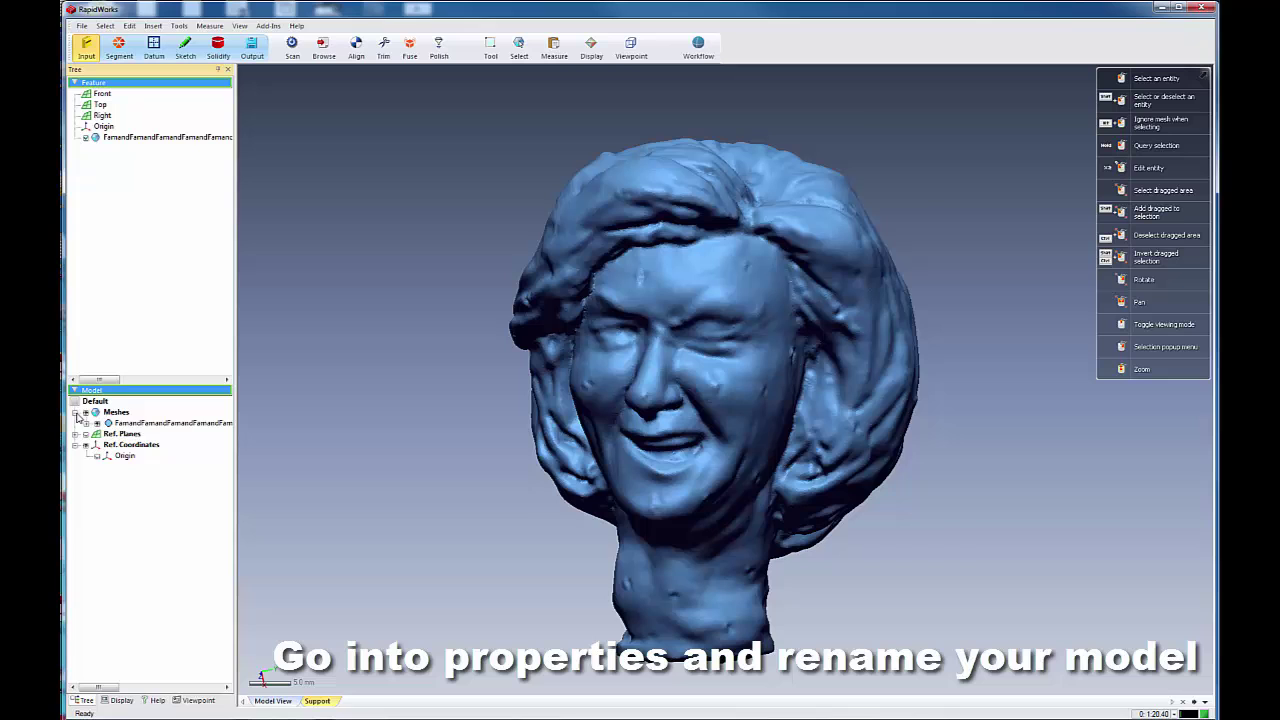
right_click(158, 423)
click(199, 516)
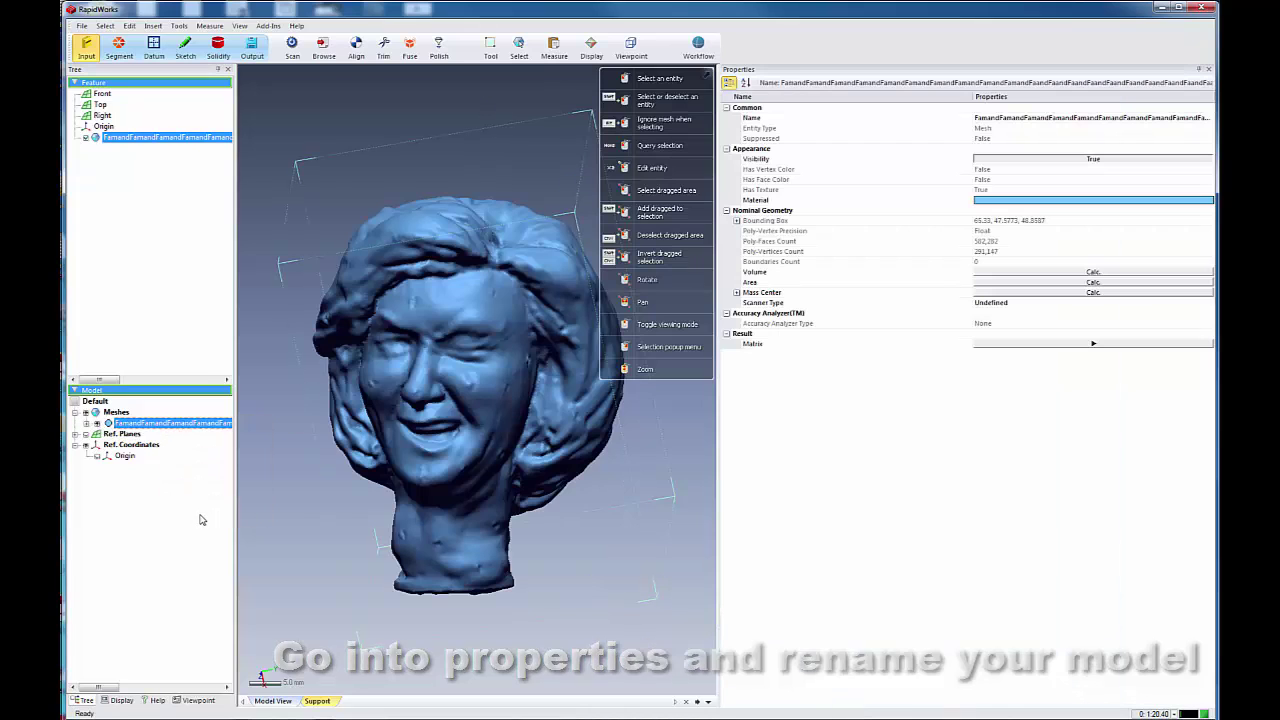
click(1024, 121)
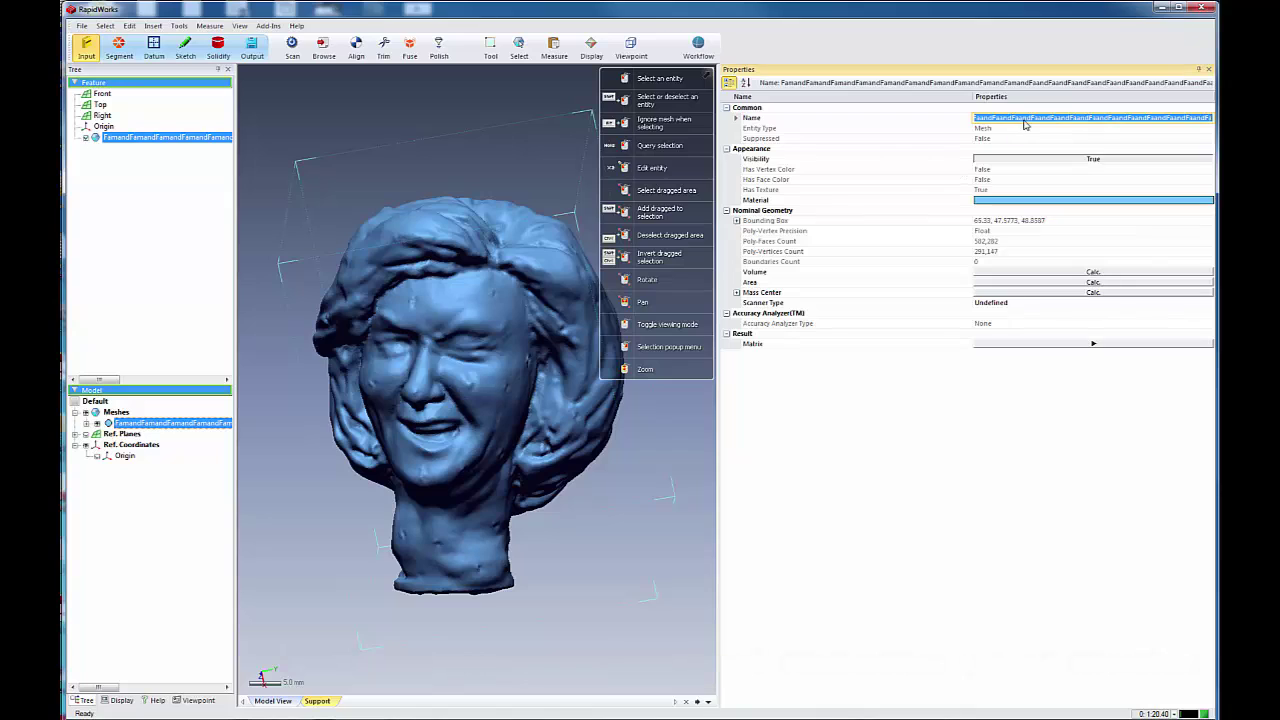
text(model)
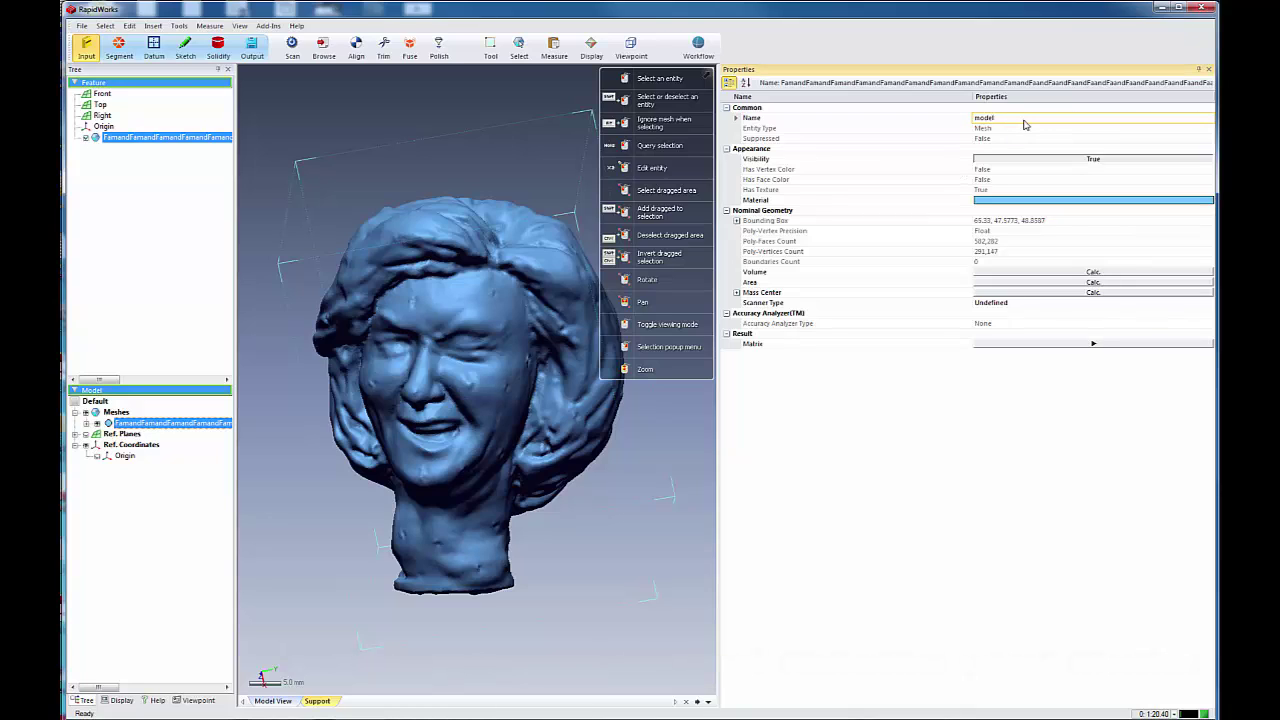
key(Return)
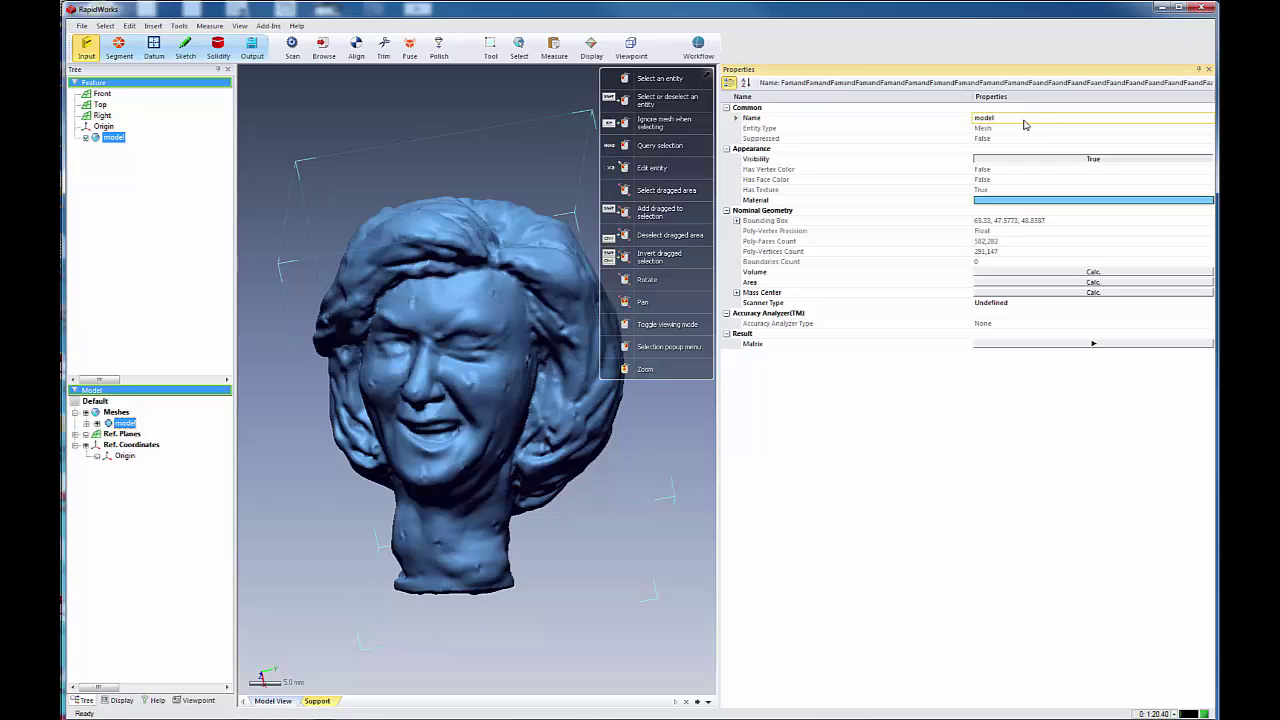
click(1208, 72)
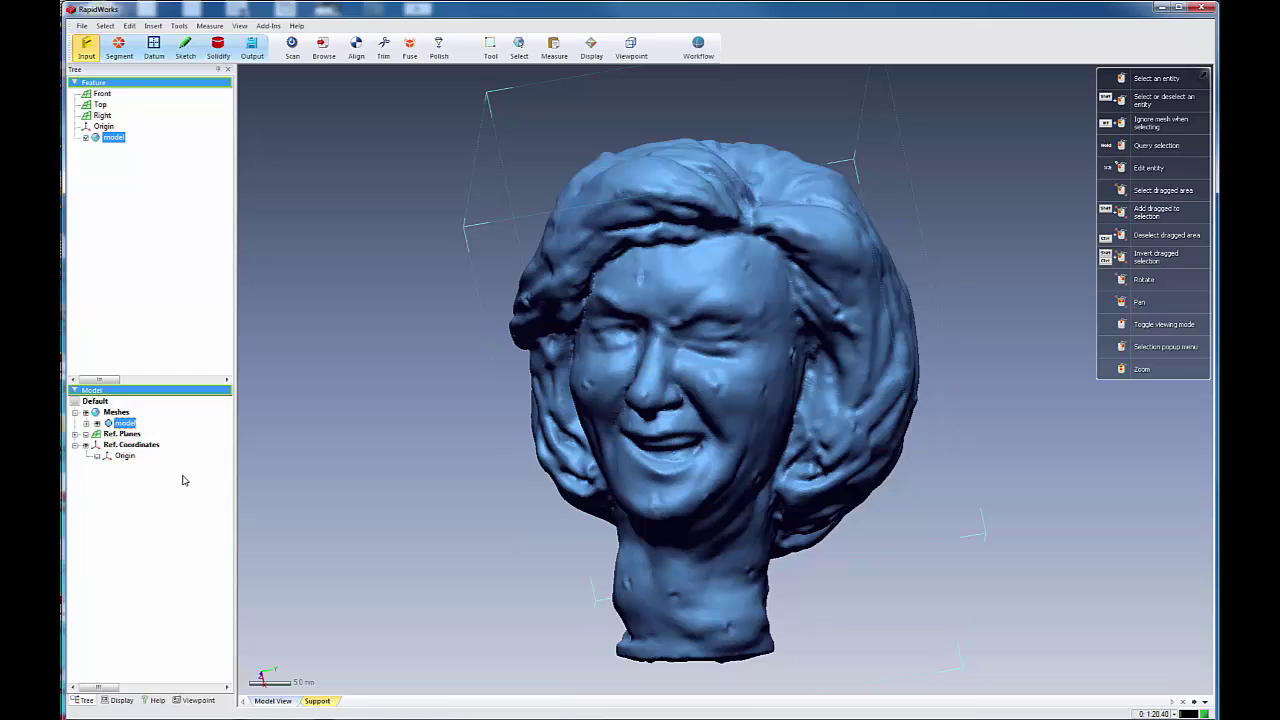
Step: Show the Front, Top and Right reference planes and orbit around the head to check them
click(91, 434)
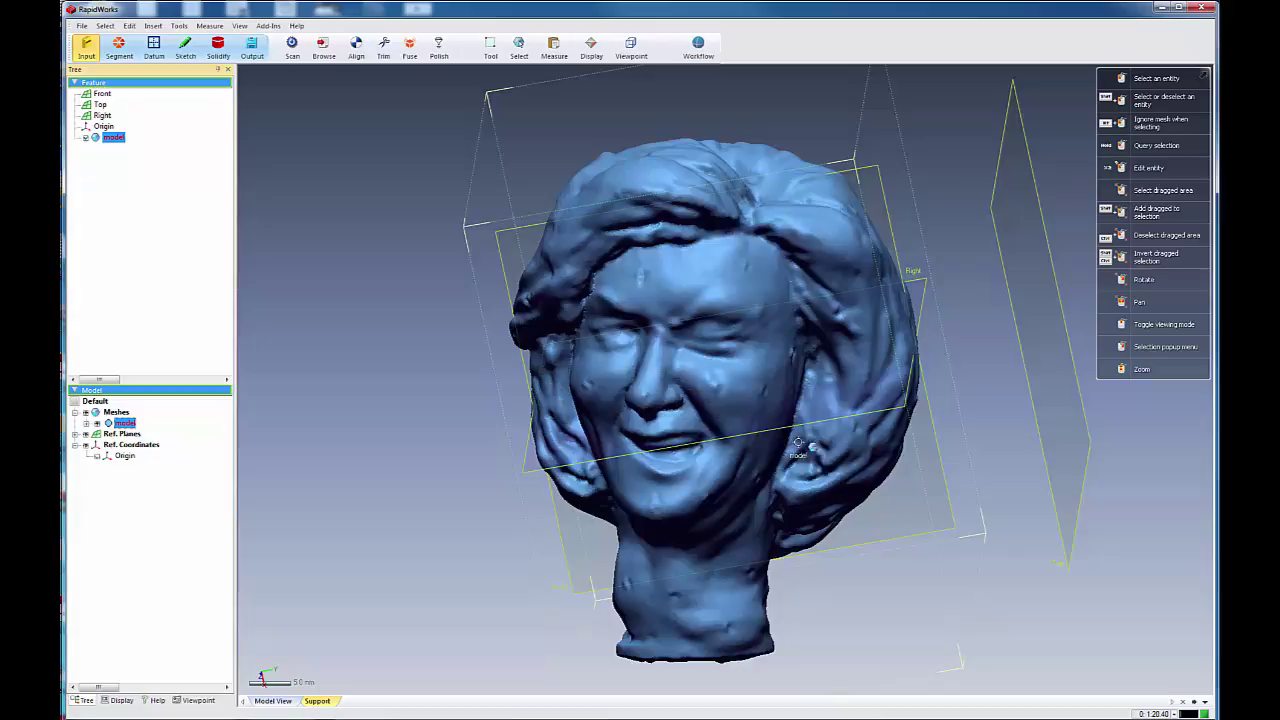
mouse_move(790, 455)
right_down()
mouse_move(820, 440)
mouse_move(815, 430)
mouse_move(554, 512)
right_up()
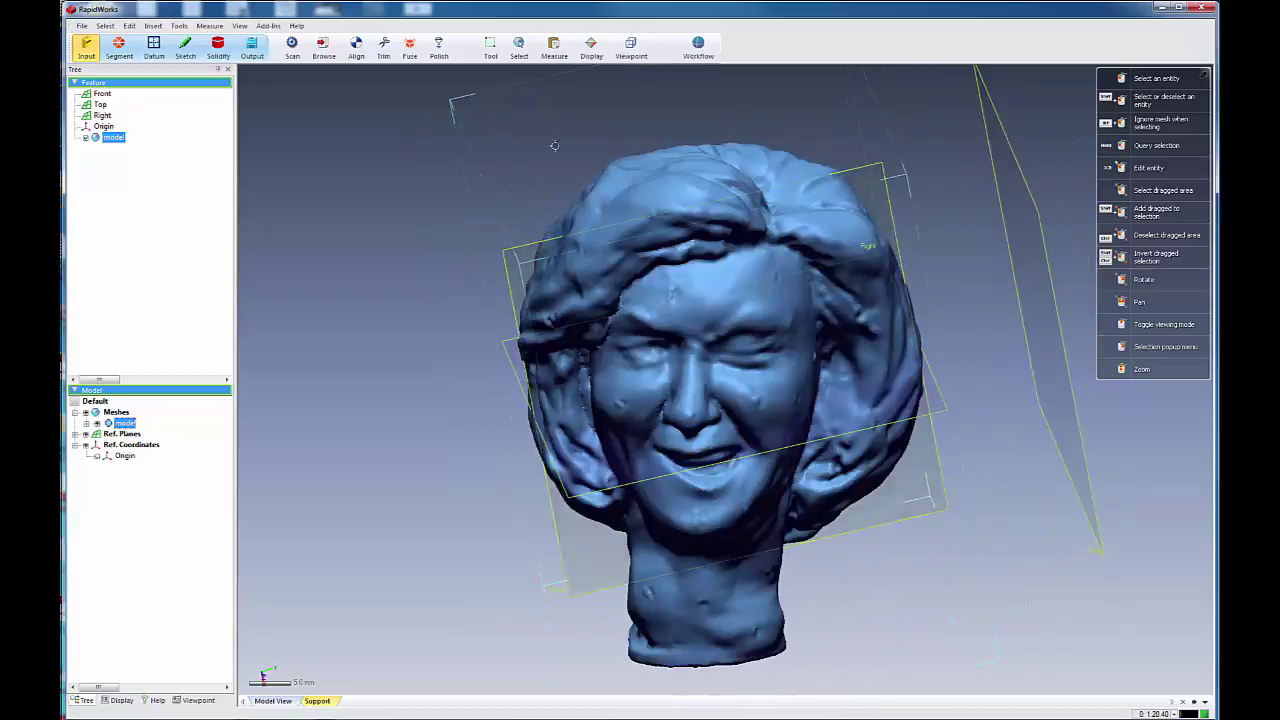
right_drag(552, 150, 556, 133)
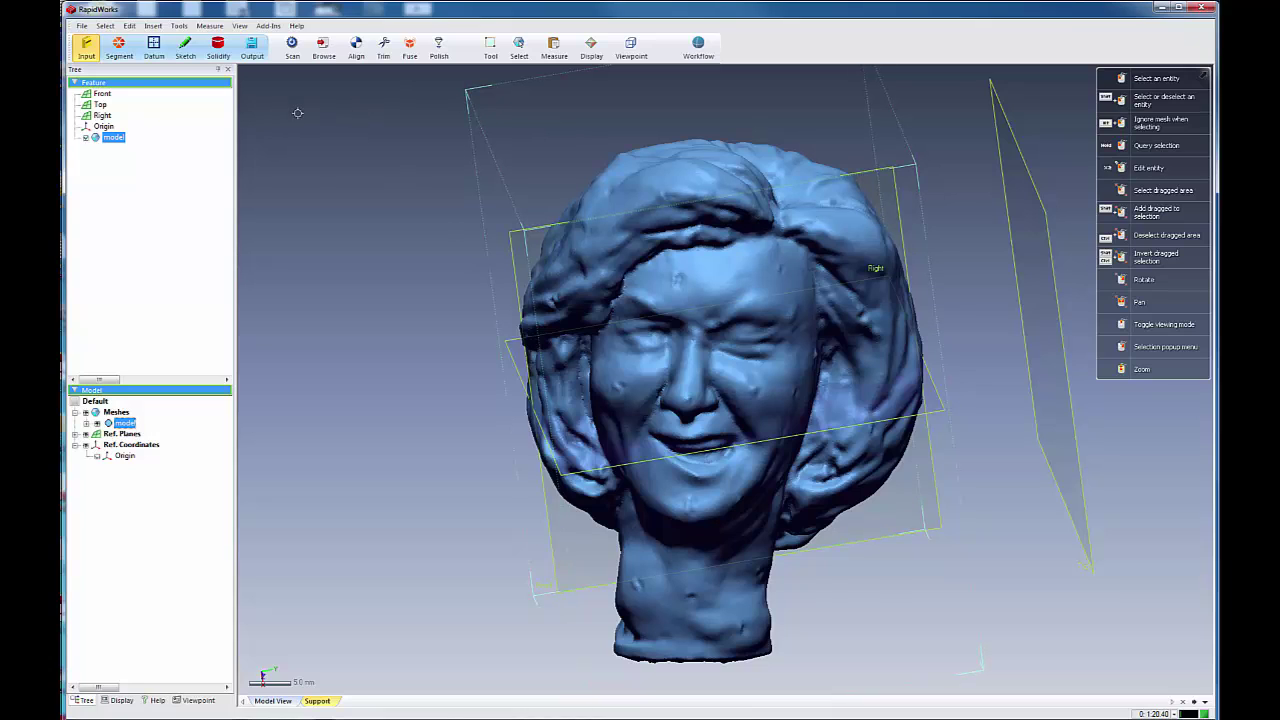
Step: Start Tools > Align > Datum Match with the 'model' mesh as the moving entity
click(178, 27)
mouse_move(246, 220)
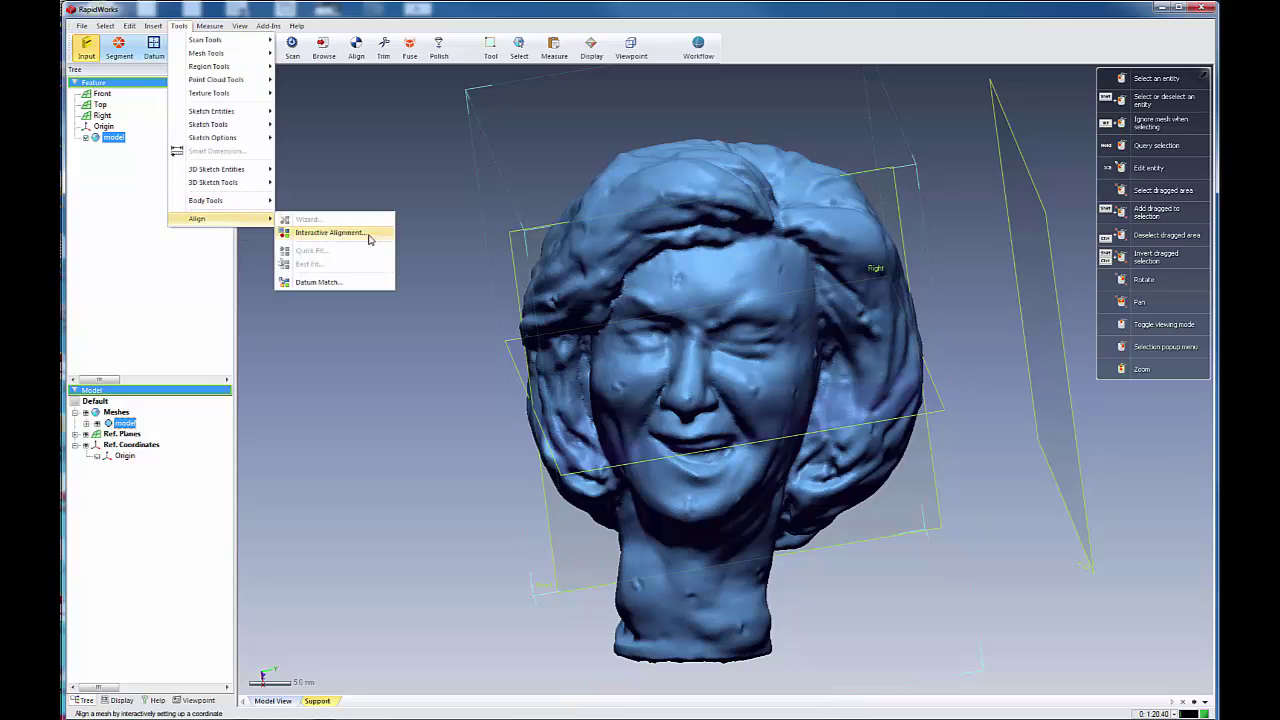
click(345, 283)
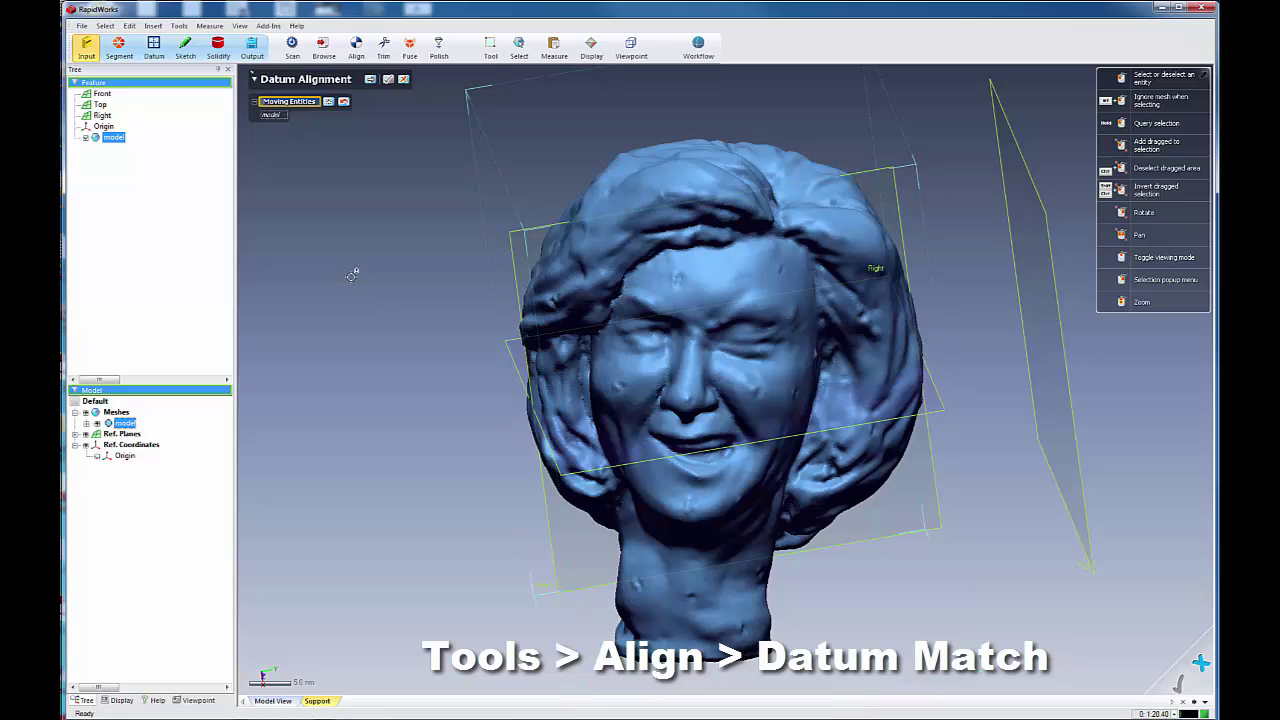
click(370, 80)
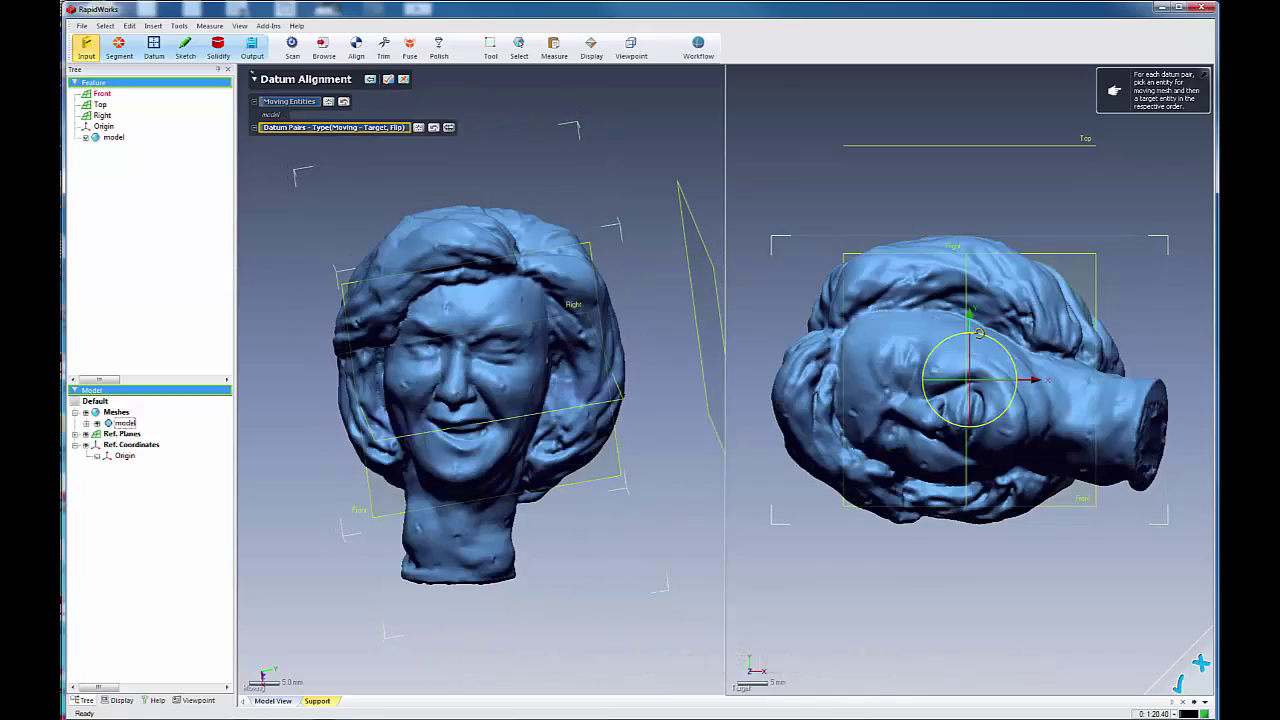
Step: Rotate the target view to face the head front-on and apply the datum alignment
right_drag(979, 333, 1038, 386)
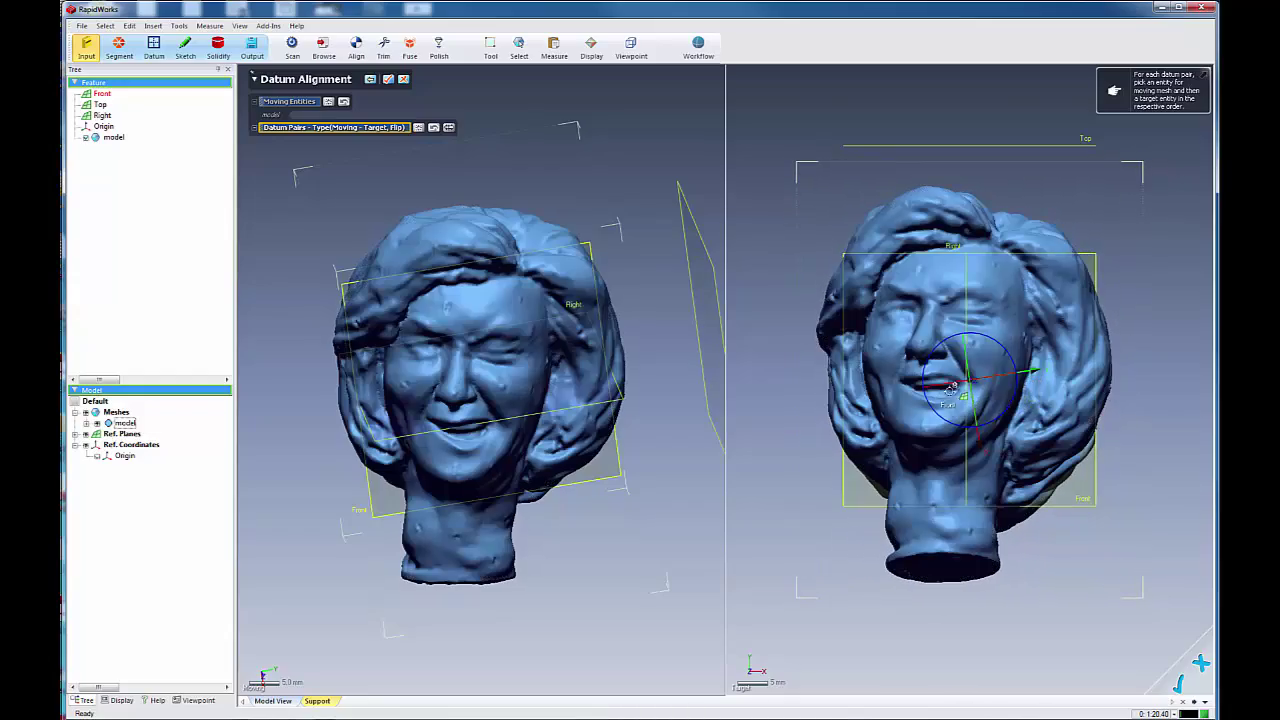
mouse_move(950, 388)
right_down()
mouse_move(983, 376)
mouse_move(953, 398)
mouse_move(962, 430)
mouse_move(988, 384)
mouse_move(986, 335)
mouse_move(1002, 339)
mouse_move(988, 345)
right_up()
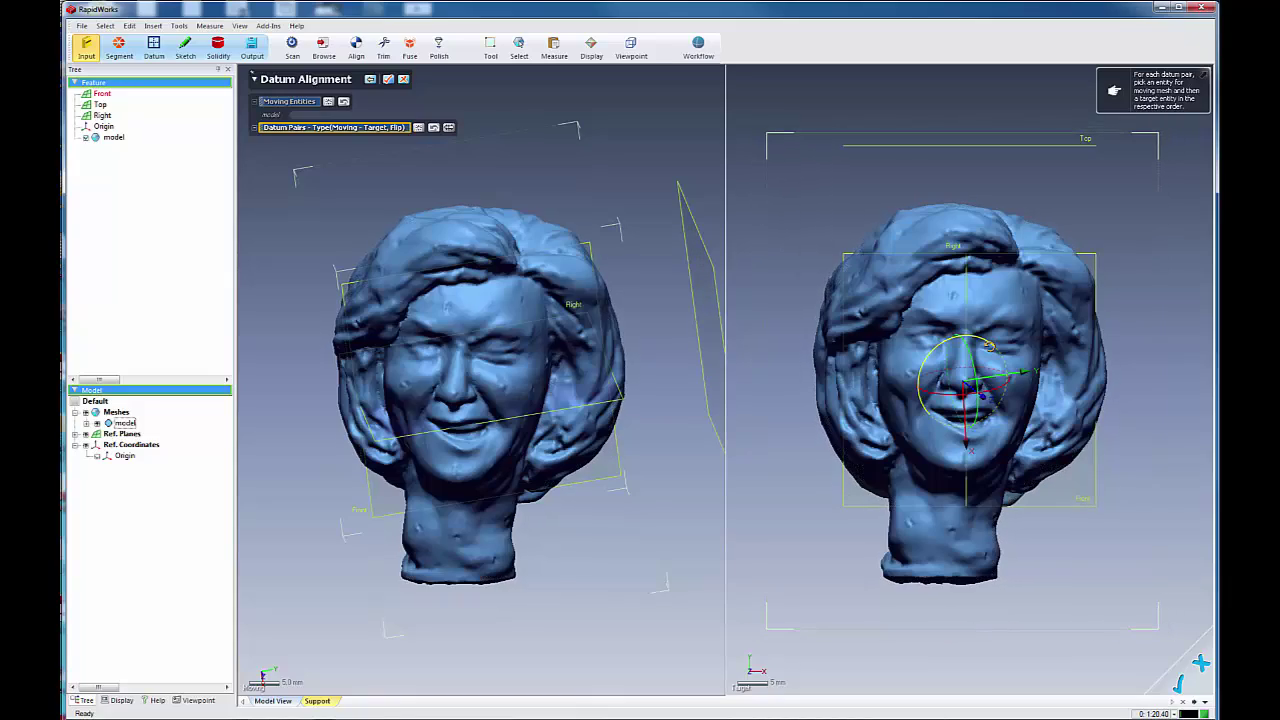
click(389, 80)
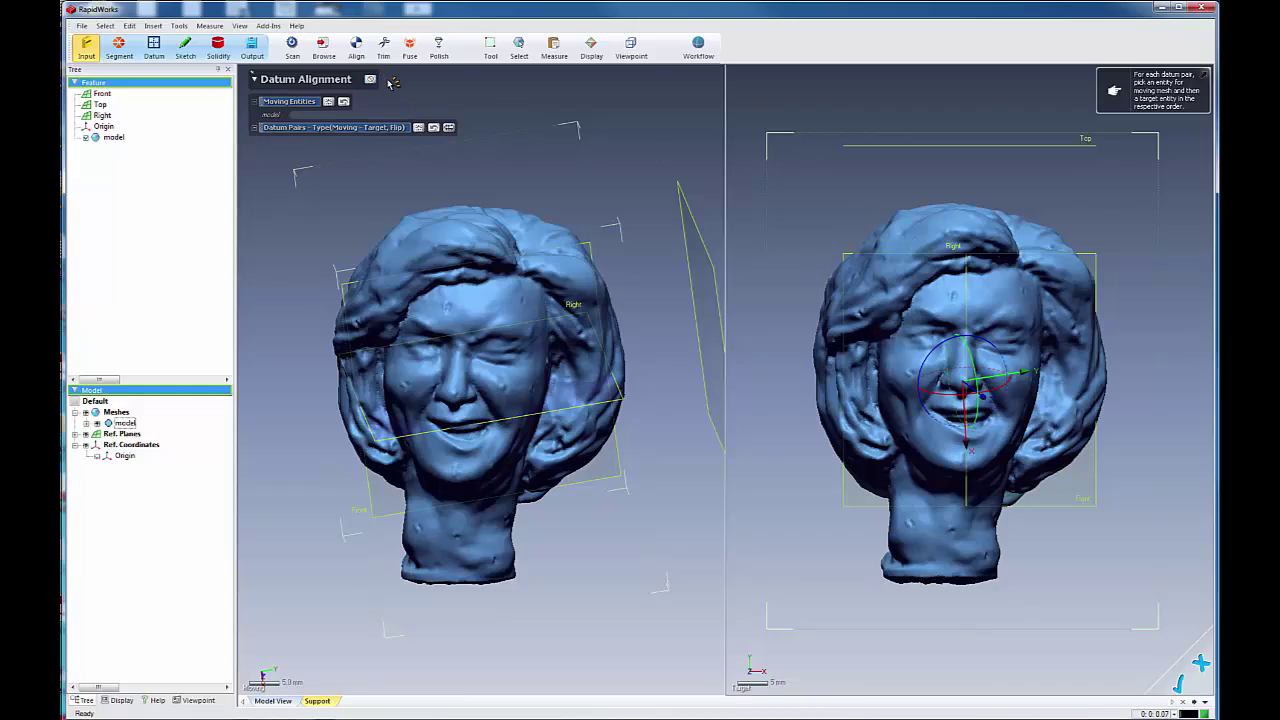
Step: Orbit the aligned head, then set the Front viewpoint to view it face-on
mouse_move(1000, 470)
right_down()
mouse_move(1051, 520)
mouse_move(757, 540)
mouse_move(534, 591)
mouse_move(606, 674)
mouse_move(620, 660)
mouse_move(826, 224)
mouse_move(857, 211)
mouse_move(830, 220)
right_up()
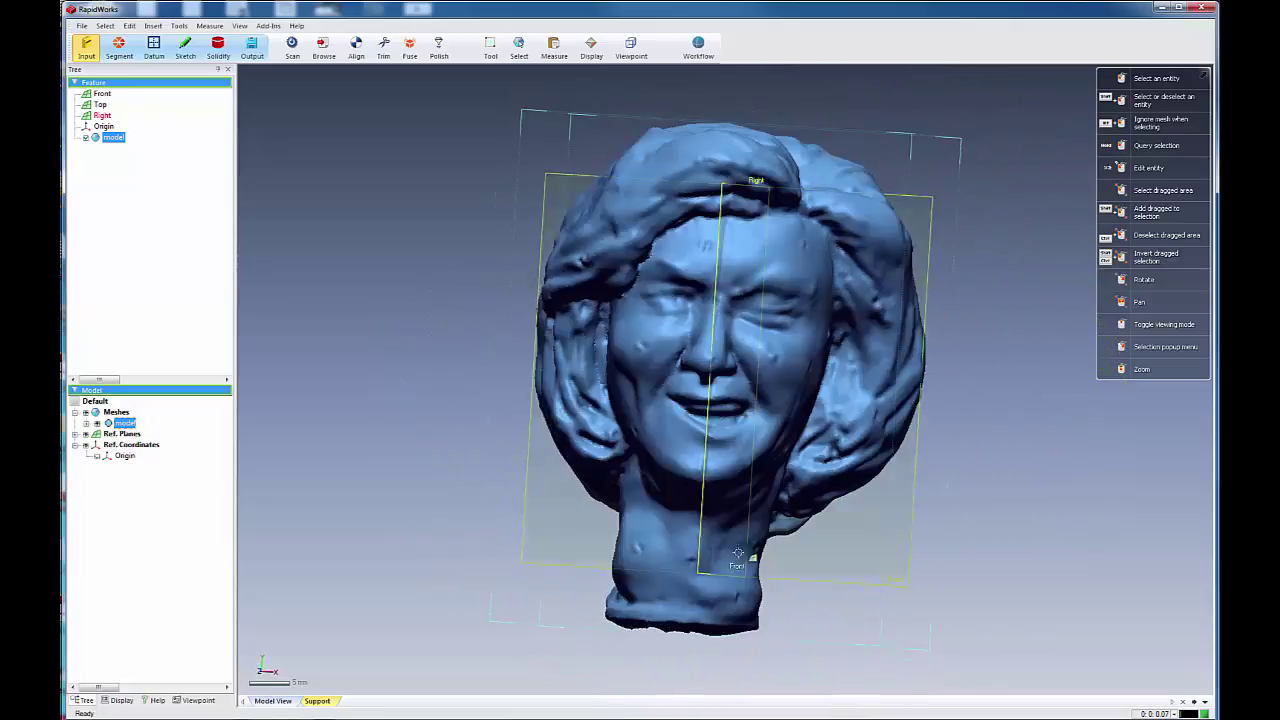
click(241, 27)
mouse_move(279, 113)
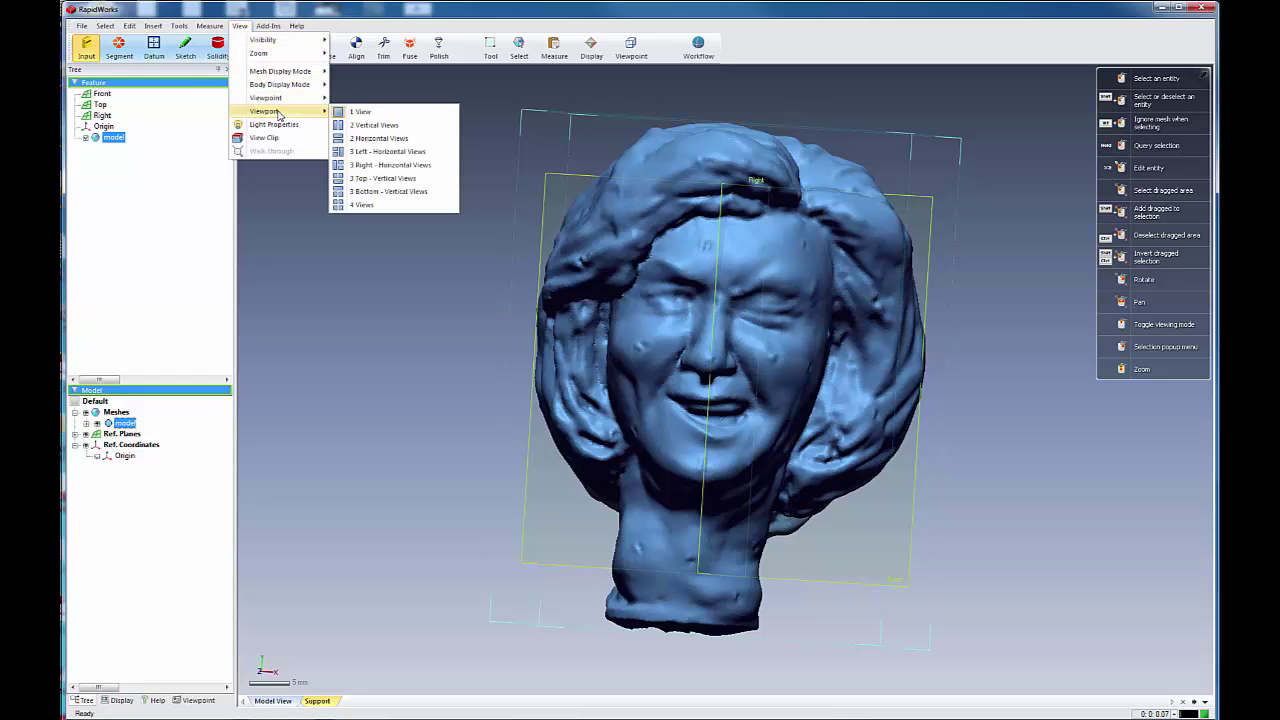
click(359, 104)
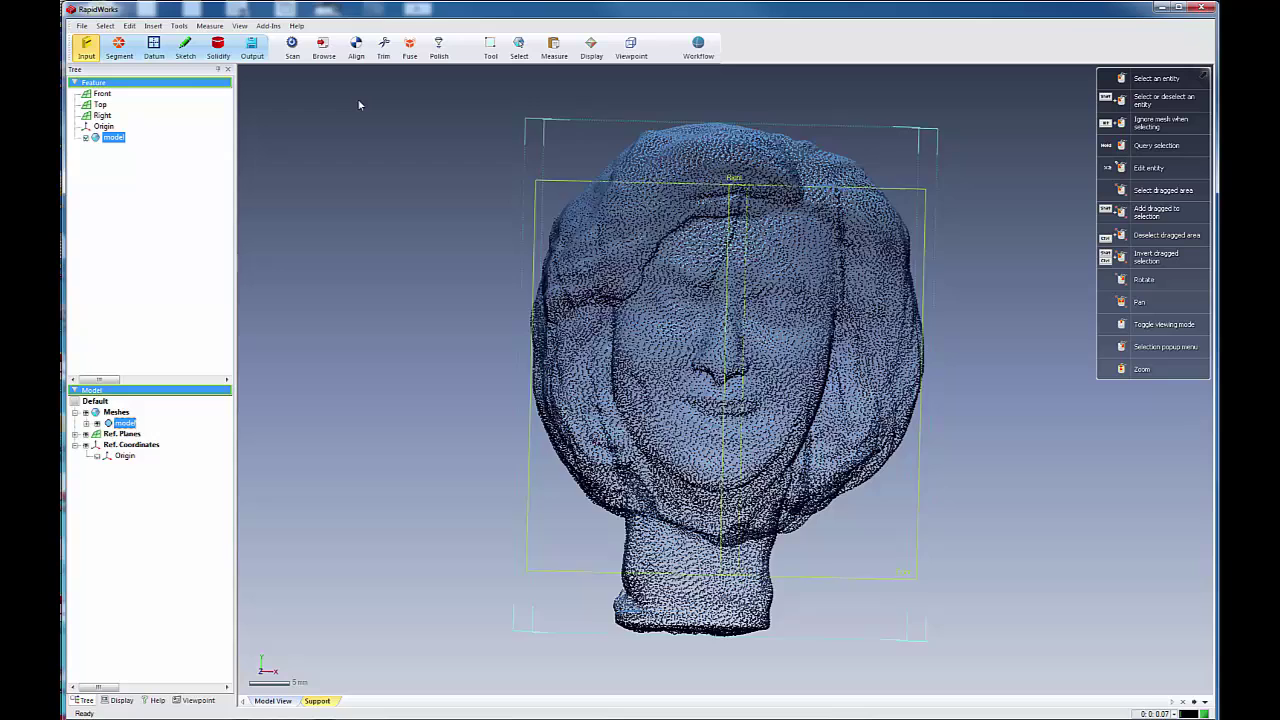
Step: Switch to a side viewpoint to check the head in profile
click(243, 27)
mouse_move(305, 98)
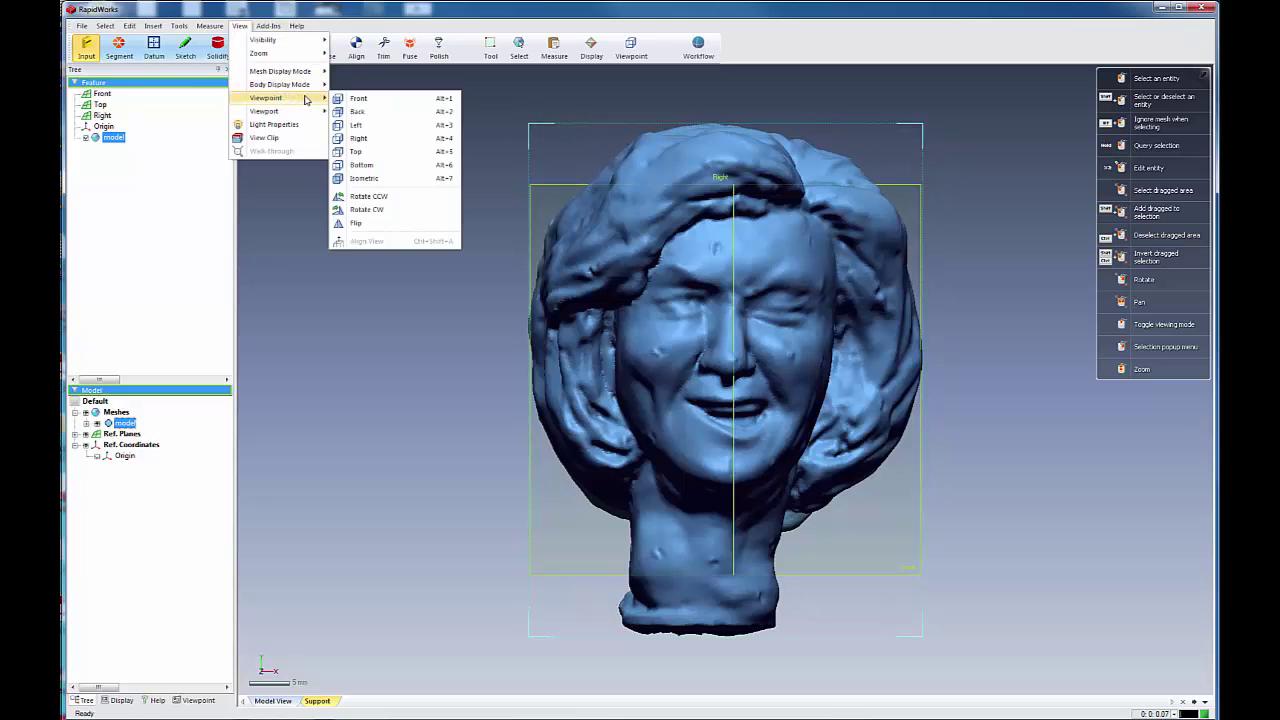
click(366, 128)
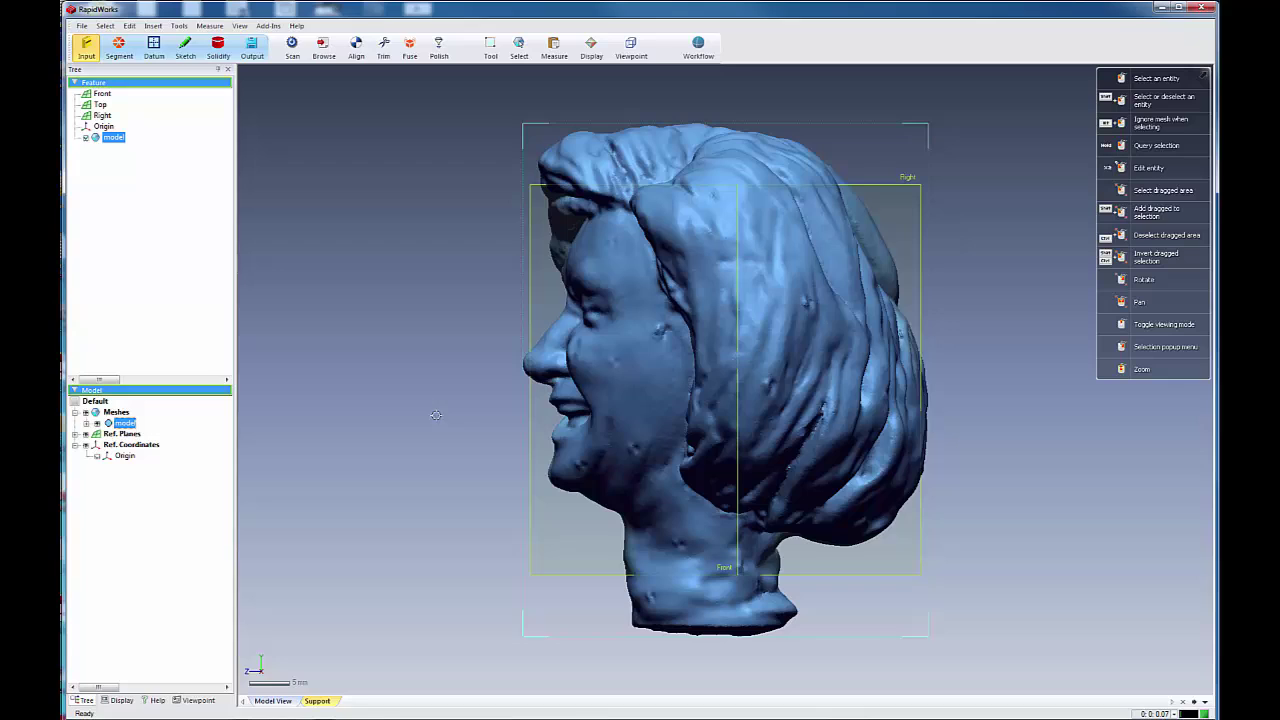
Step: Set View > Viewpoint to Front so the 'model' head faces straight on again
click(240, 25)
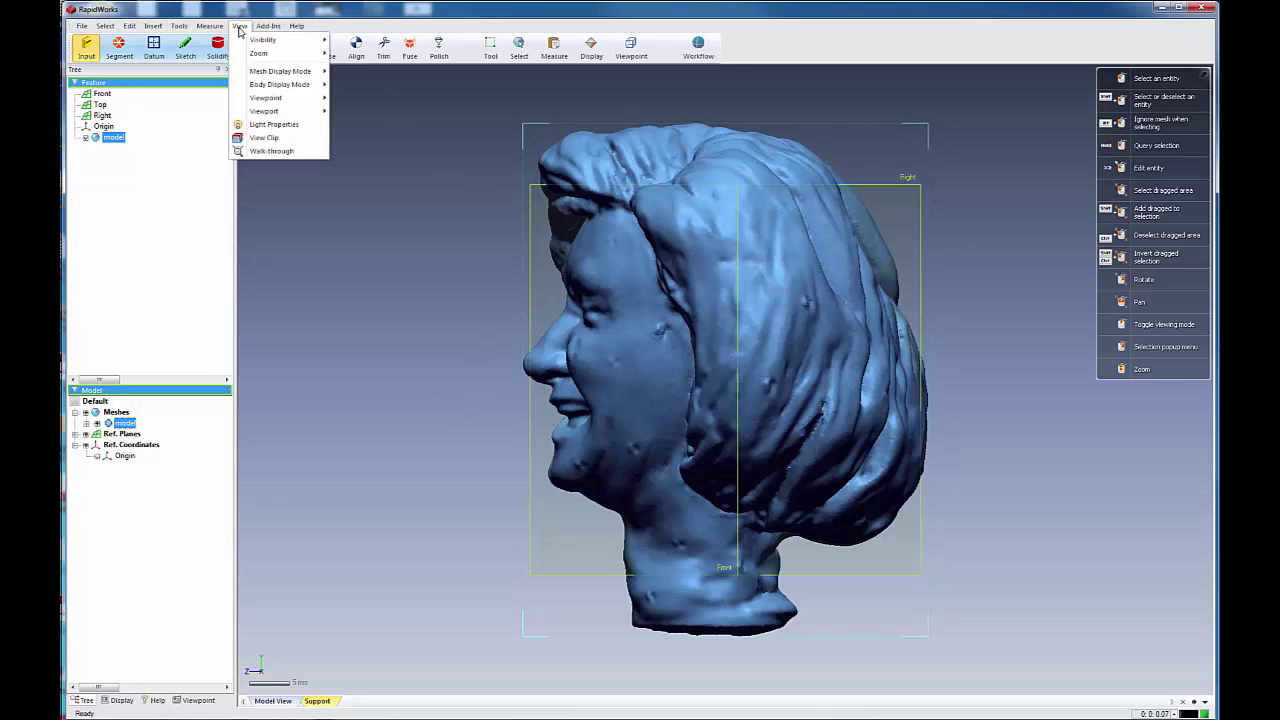
mouse_move(266, 111)
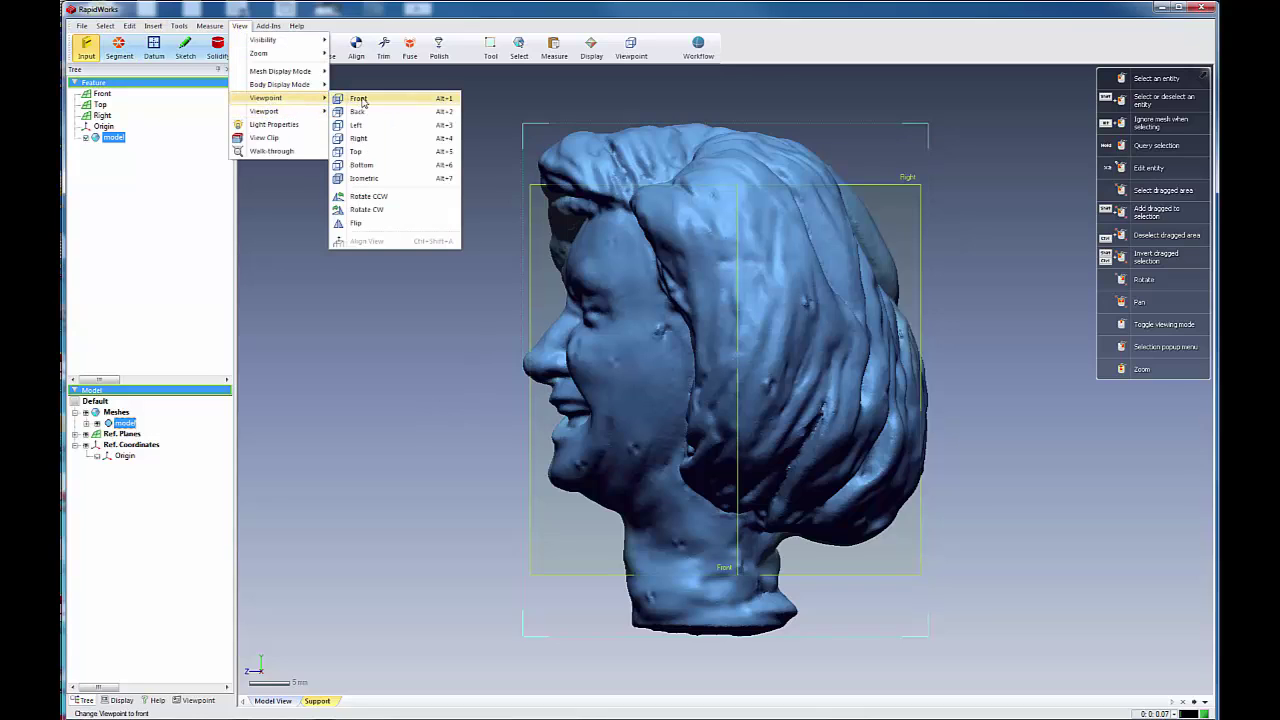
click(364, 100)
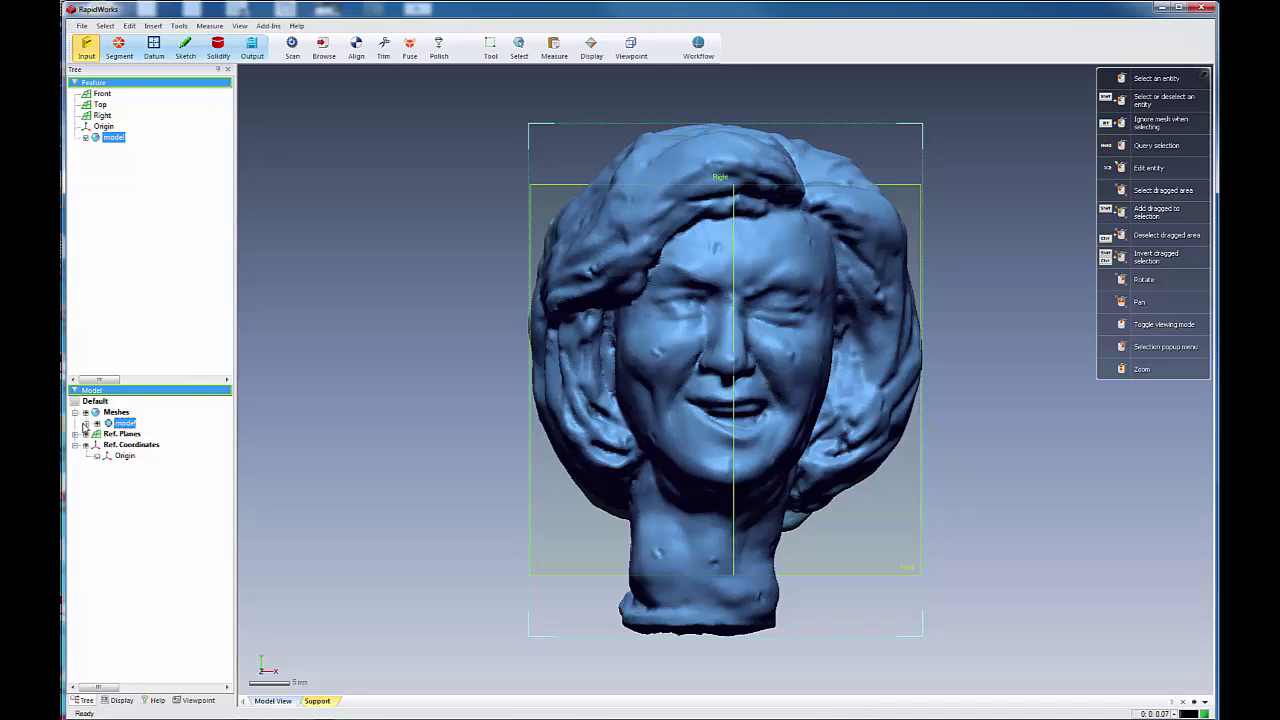
Step: Expand the model mesh in the Model tree to list 291,147 points, 582,282 faces and 48.3511 × 62.9579 × 49.7287 mm dimensions
click(86, 424)
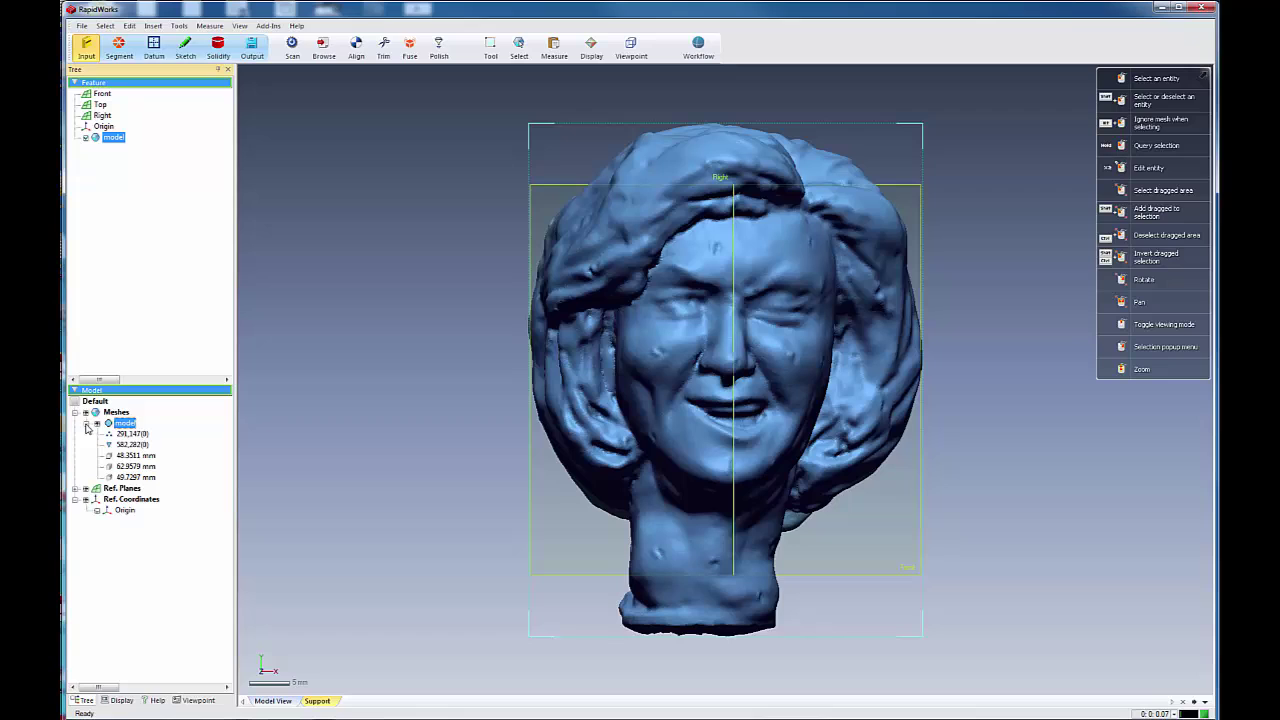